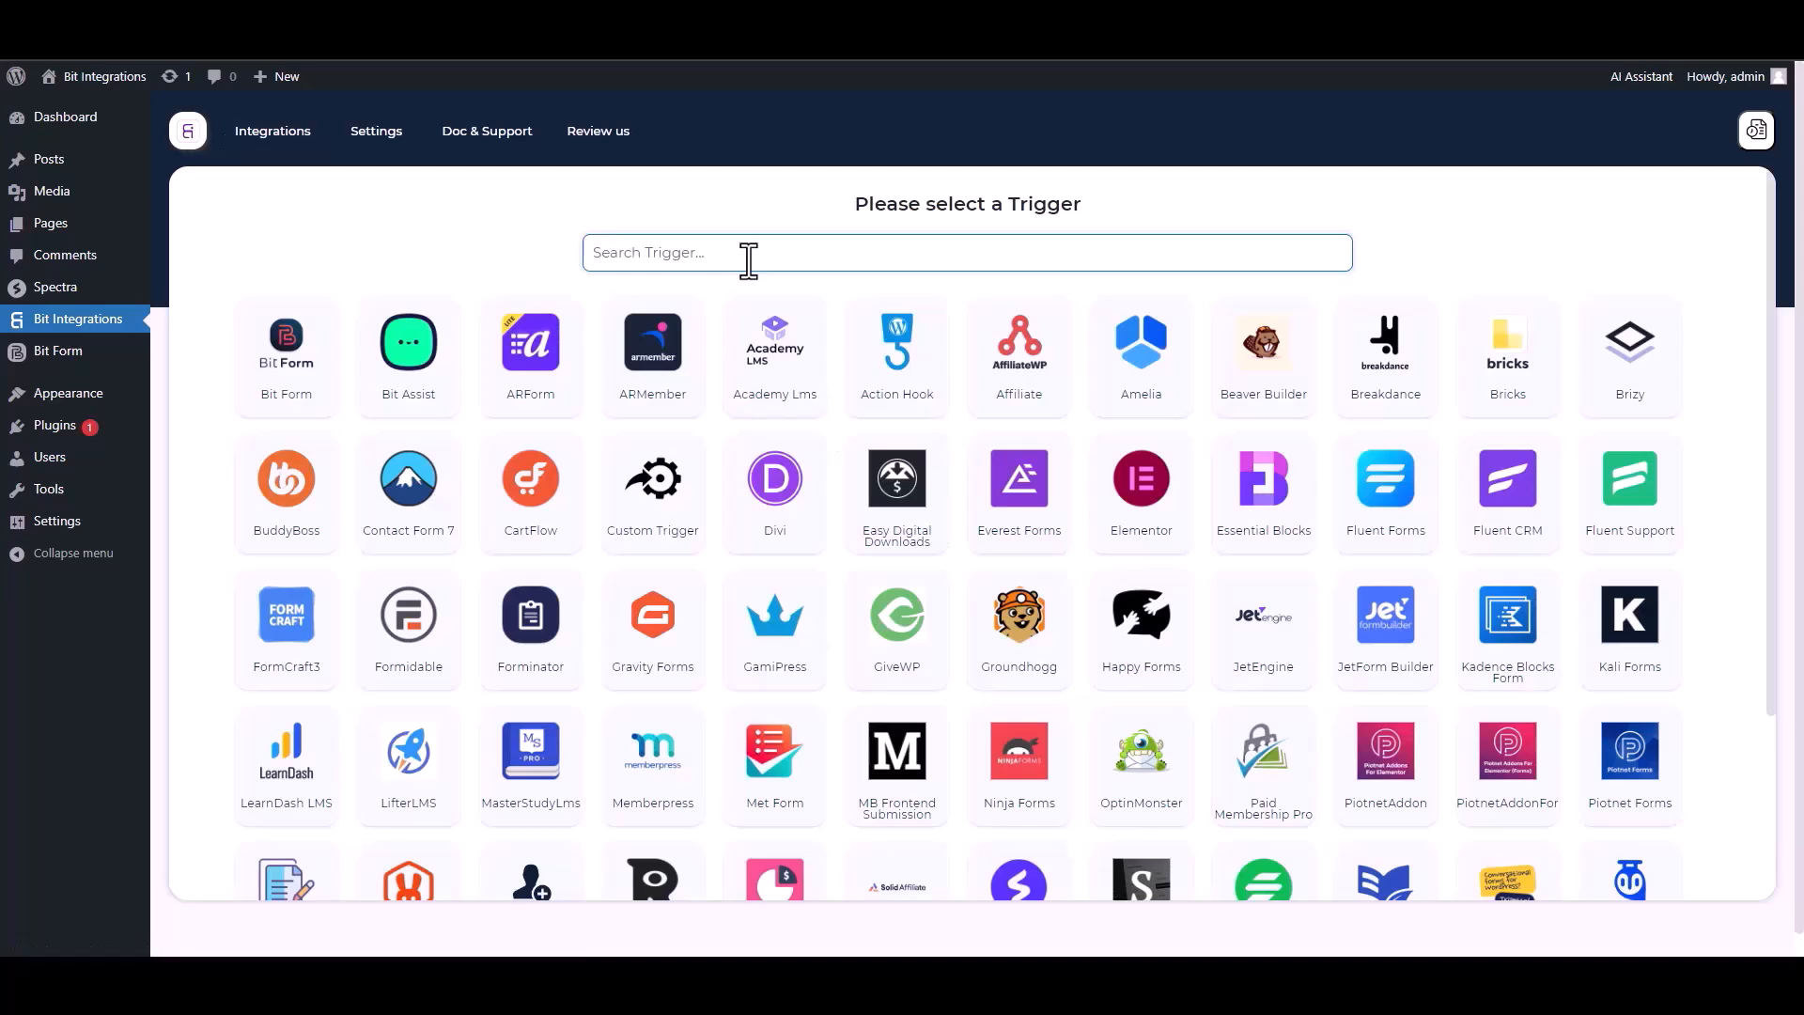
# - Pick Spectra from the trigger grid and start fetching its form submissions
pyautogui.click(959, 363)
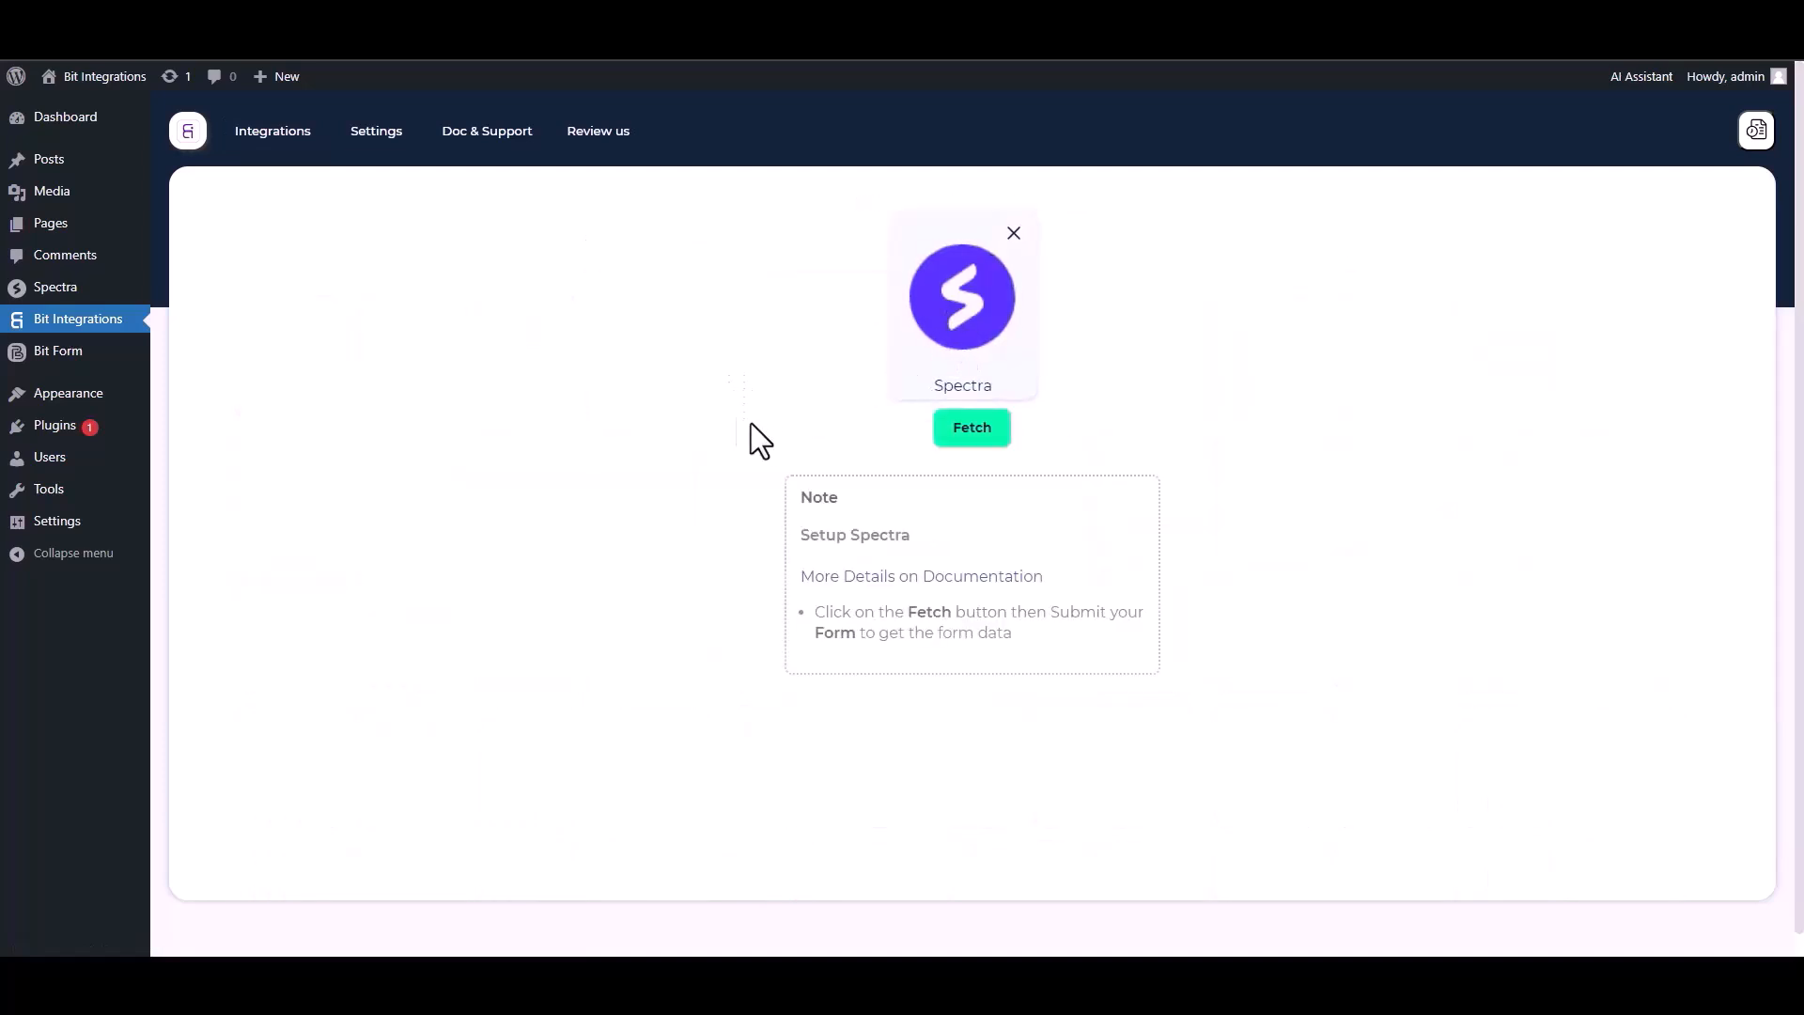
pyautogui.click(971, 431)
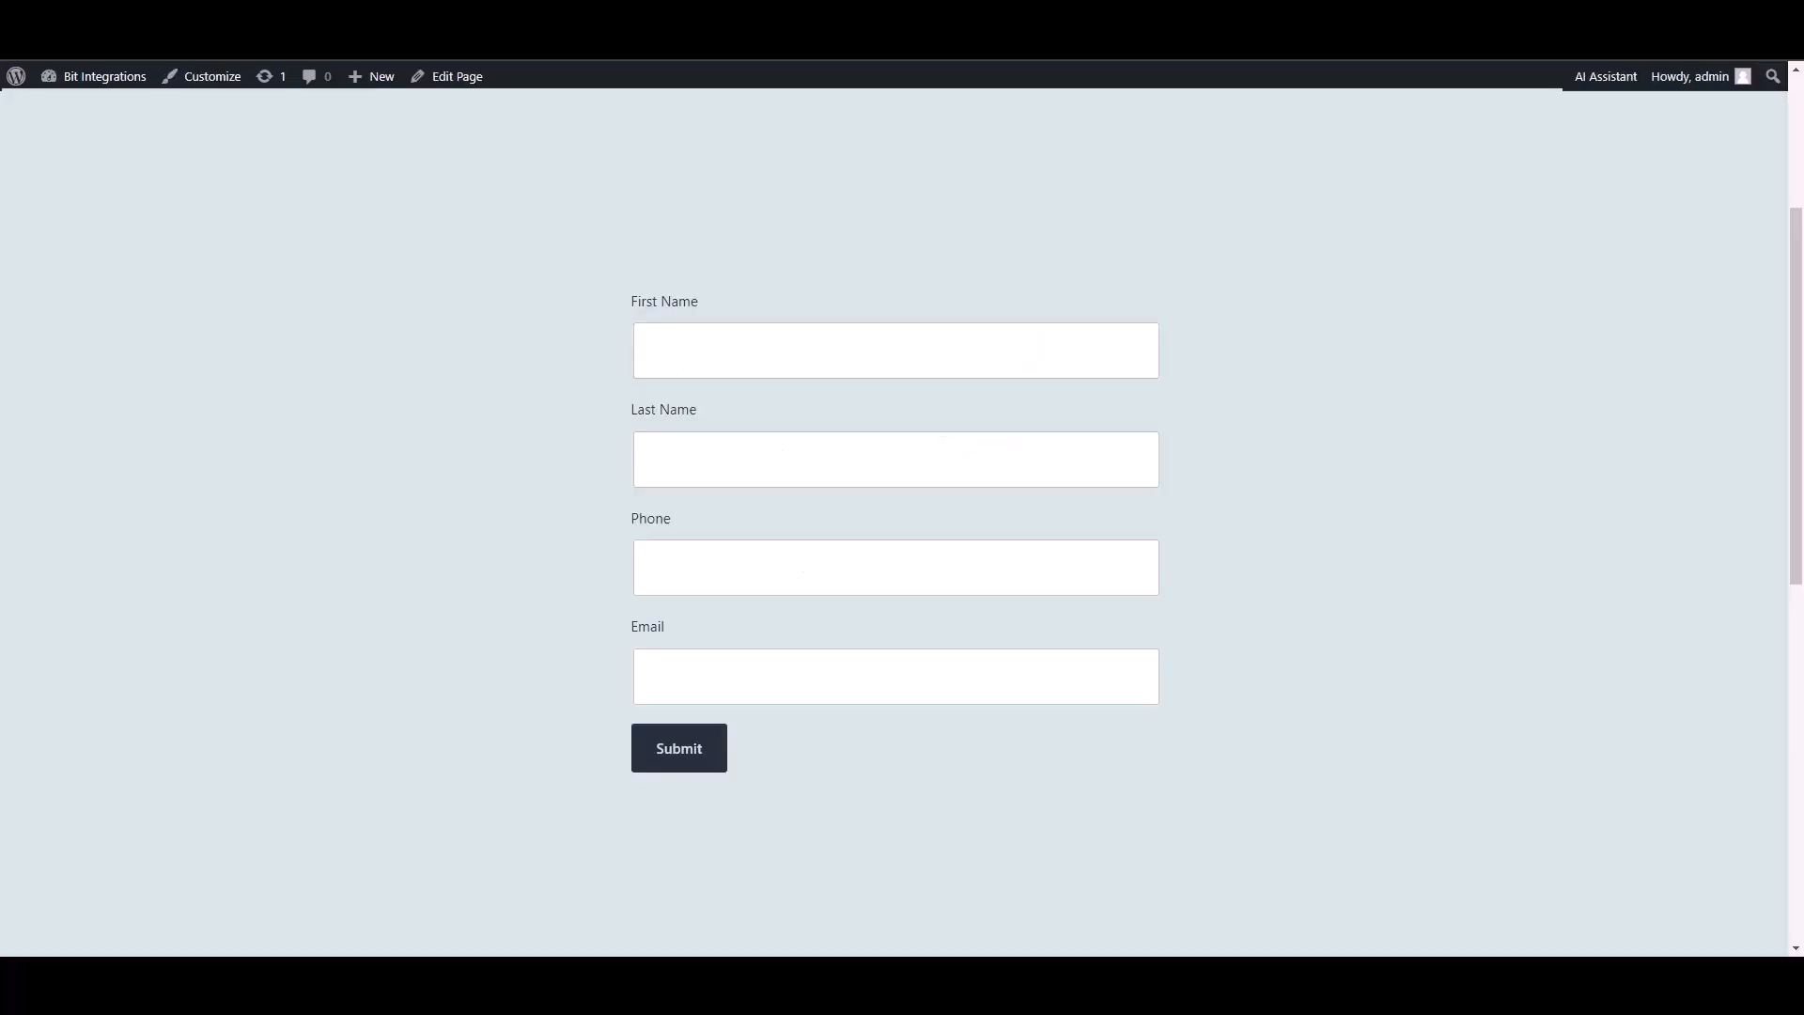
# - Submit the Spectra form with first name 'test', last name 'test2', a test phone and e-mail
pyautogui.write('ye')
pyautogui.press('BackSpace')
pyautogui.press('BackSpace')
pyautogui.write('test')
pyautogui.press('Tab')
pyautogui.write('test2')
pyautogui.click(968, 555)
pyautogui.write('5515456')
pyautogui.click(1021, 693)
pyautogui.write('test@gmail.com')
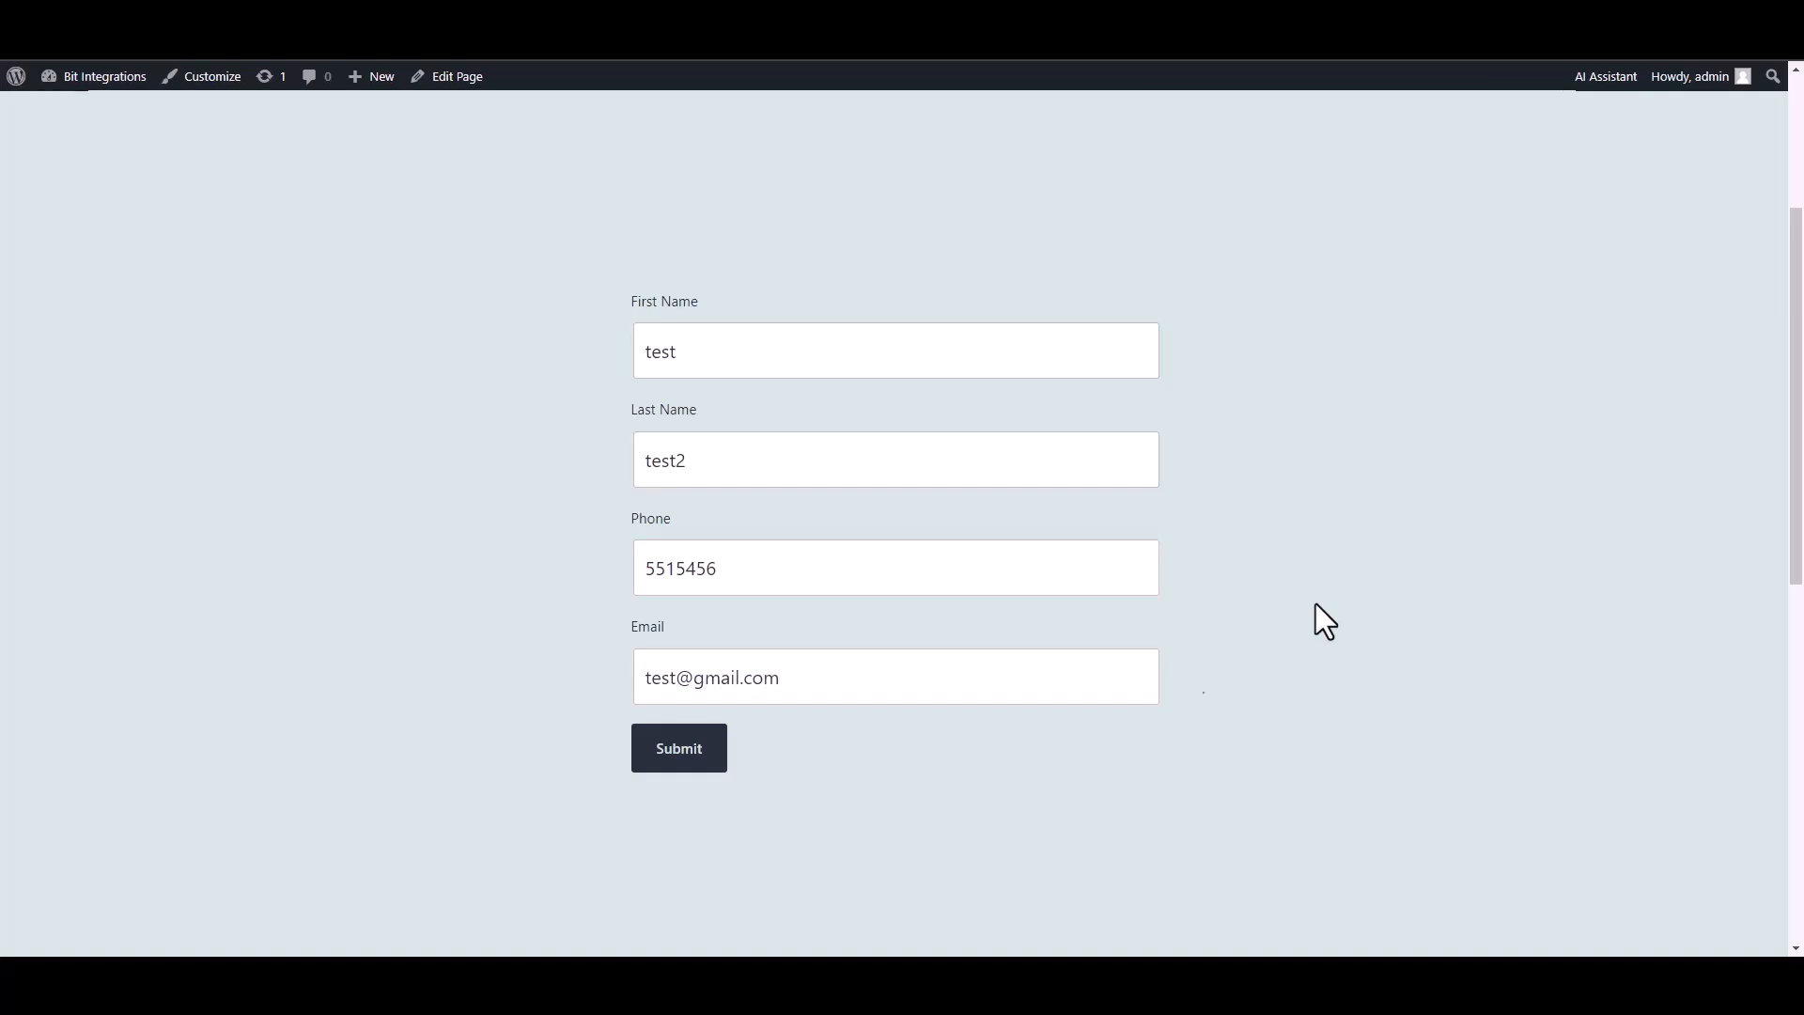
pyautogui.click(672, 752)
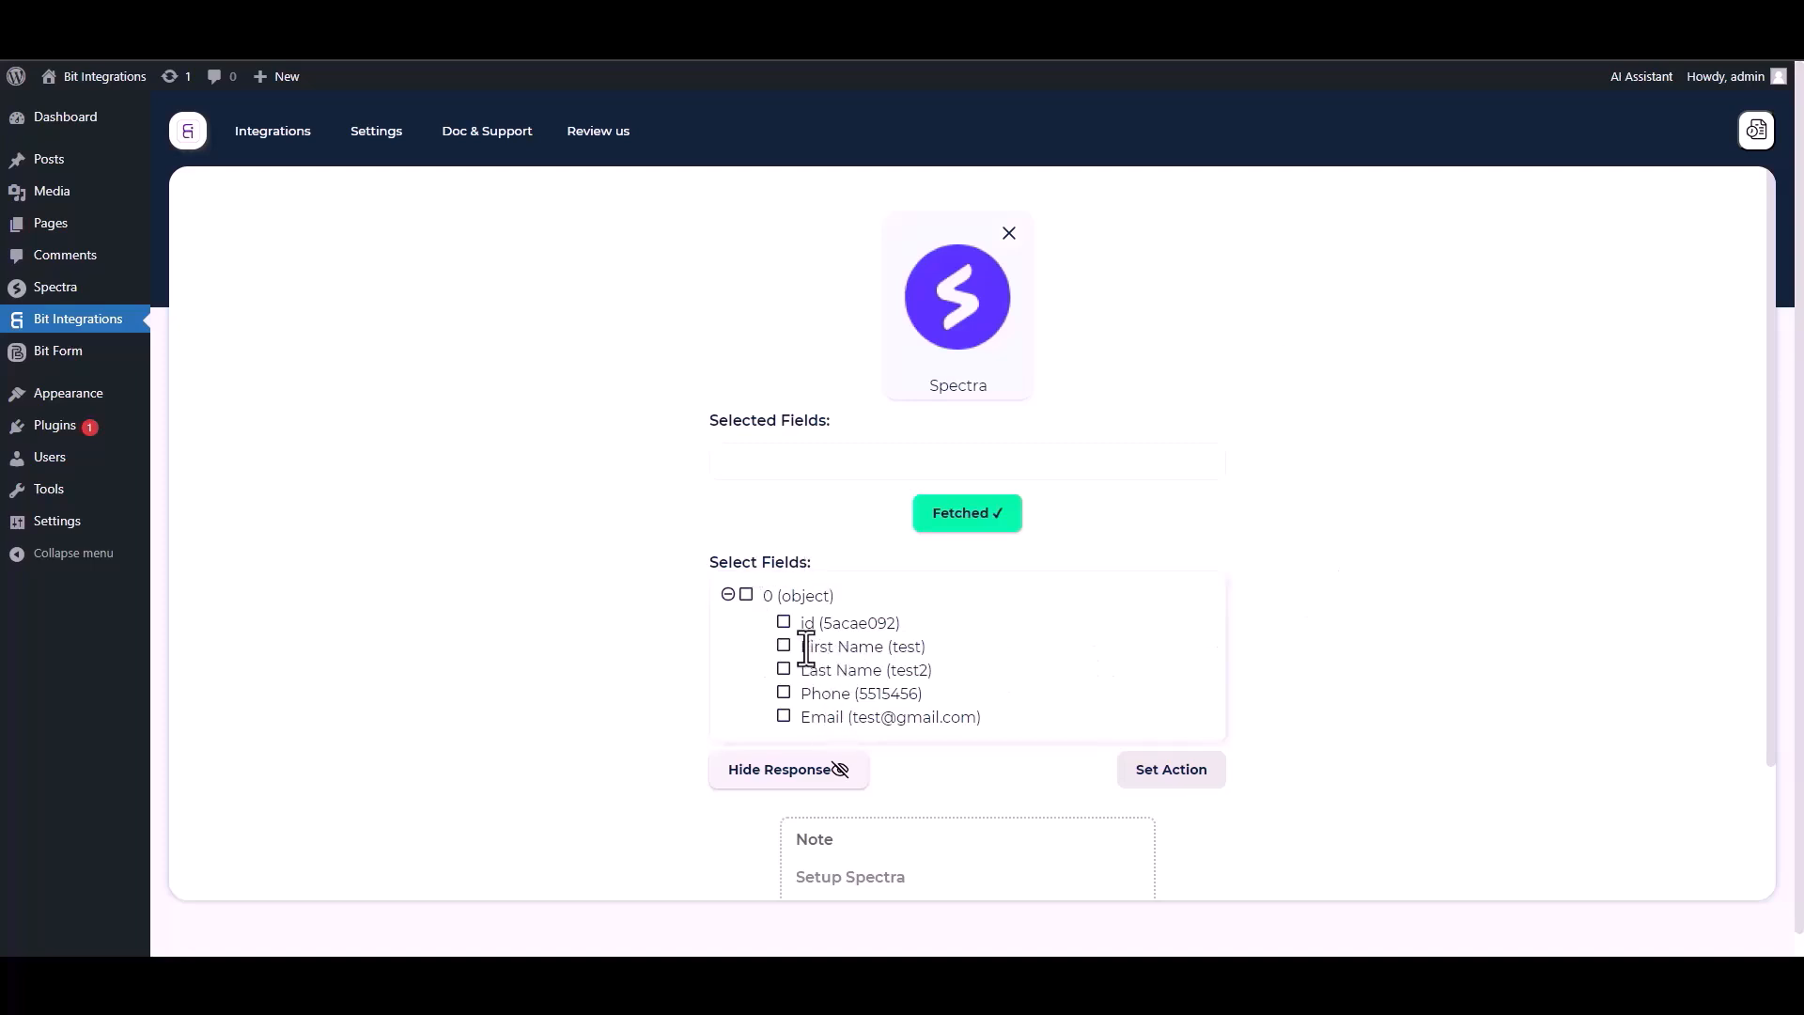
# - Select the fetched id, First Name, Last Name, Phone and Email fields
pyautogui.click(784, 622)
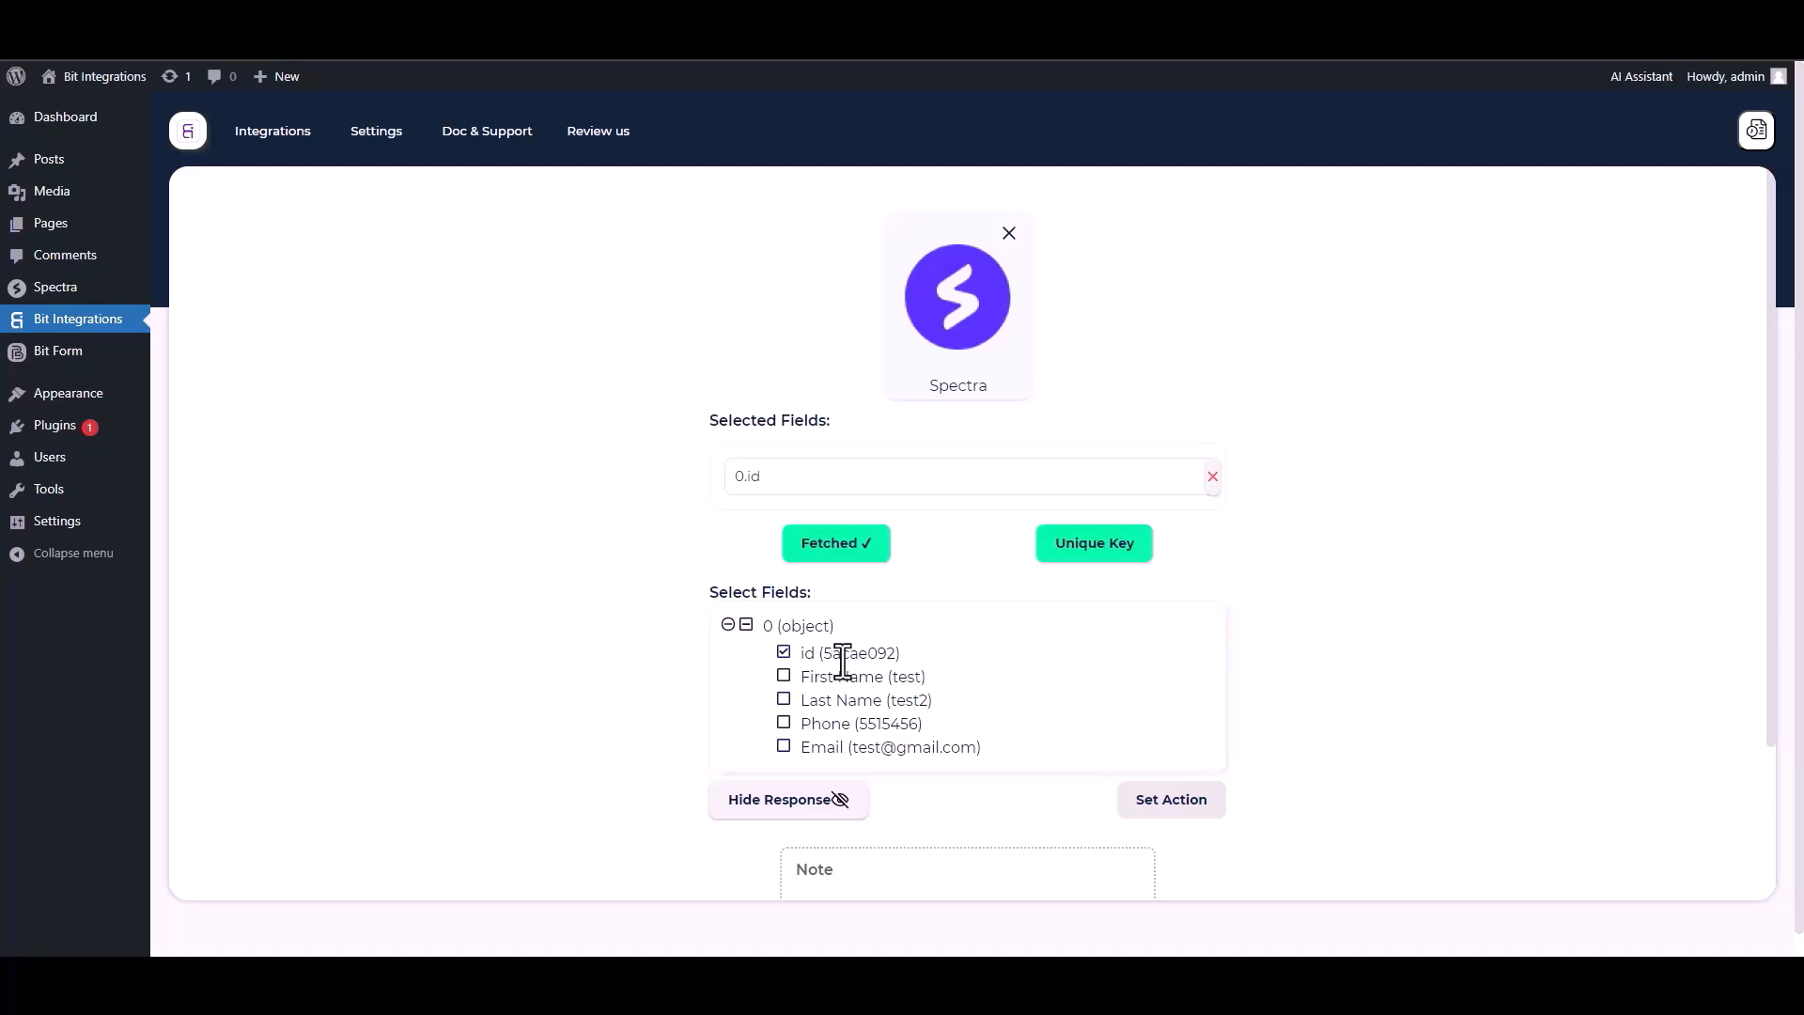
pyautogui.click(785, 677)
pyautogui.click(784, 748)
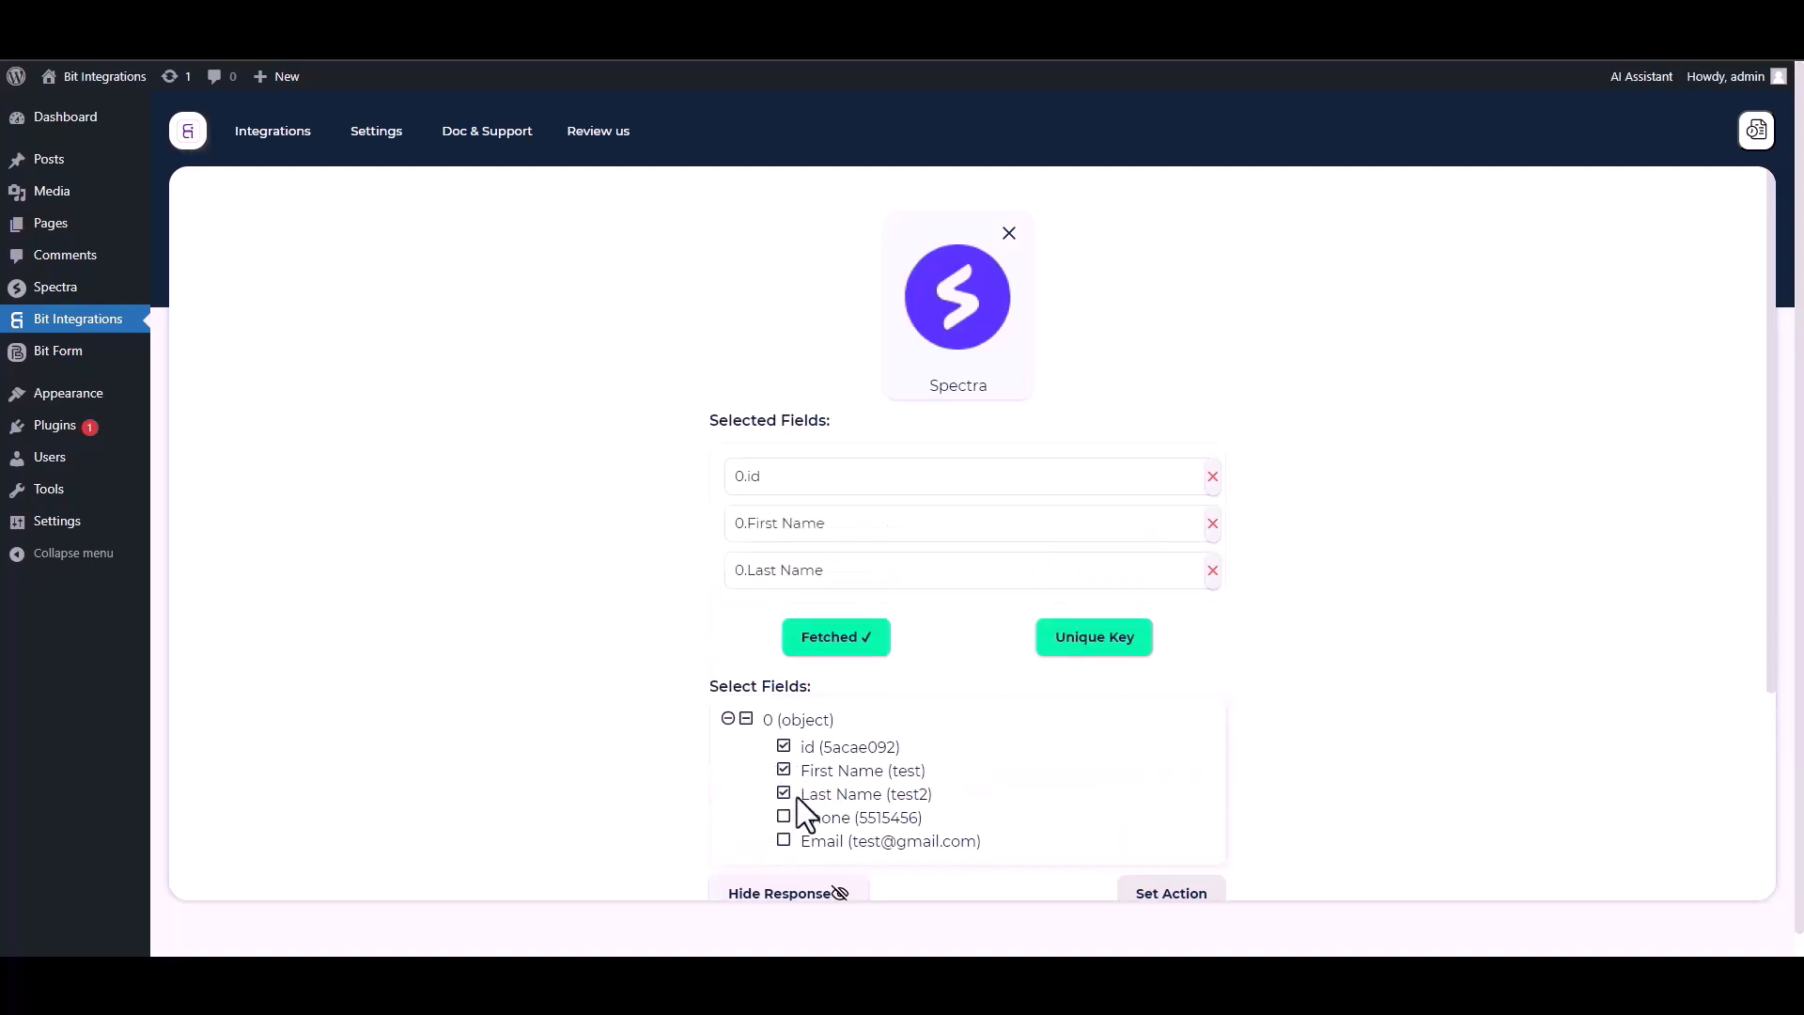
pyautogui.click(784, 817)
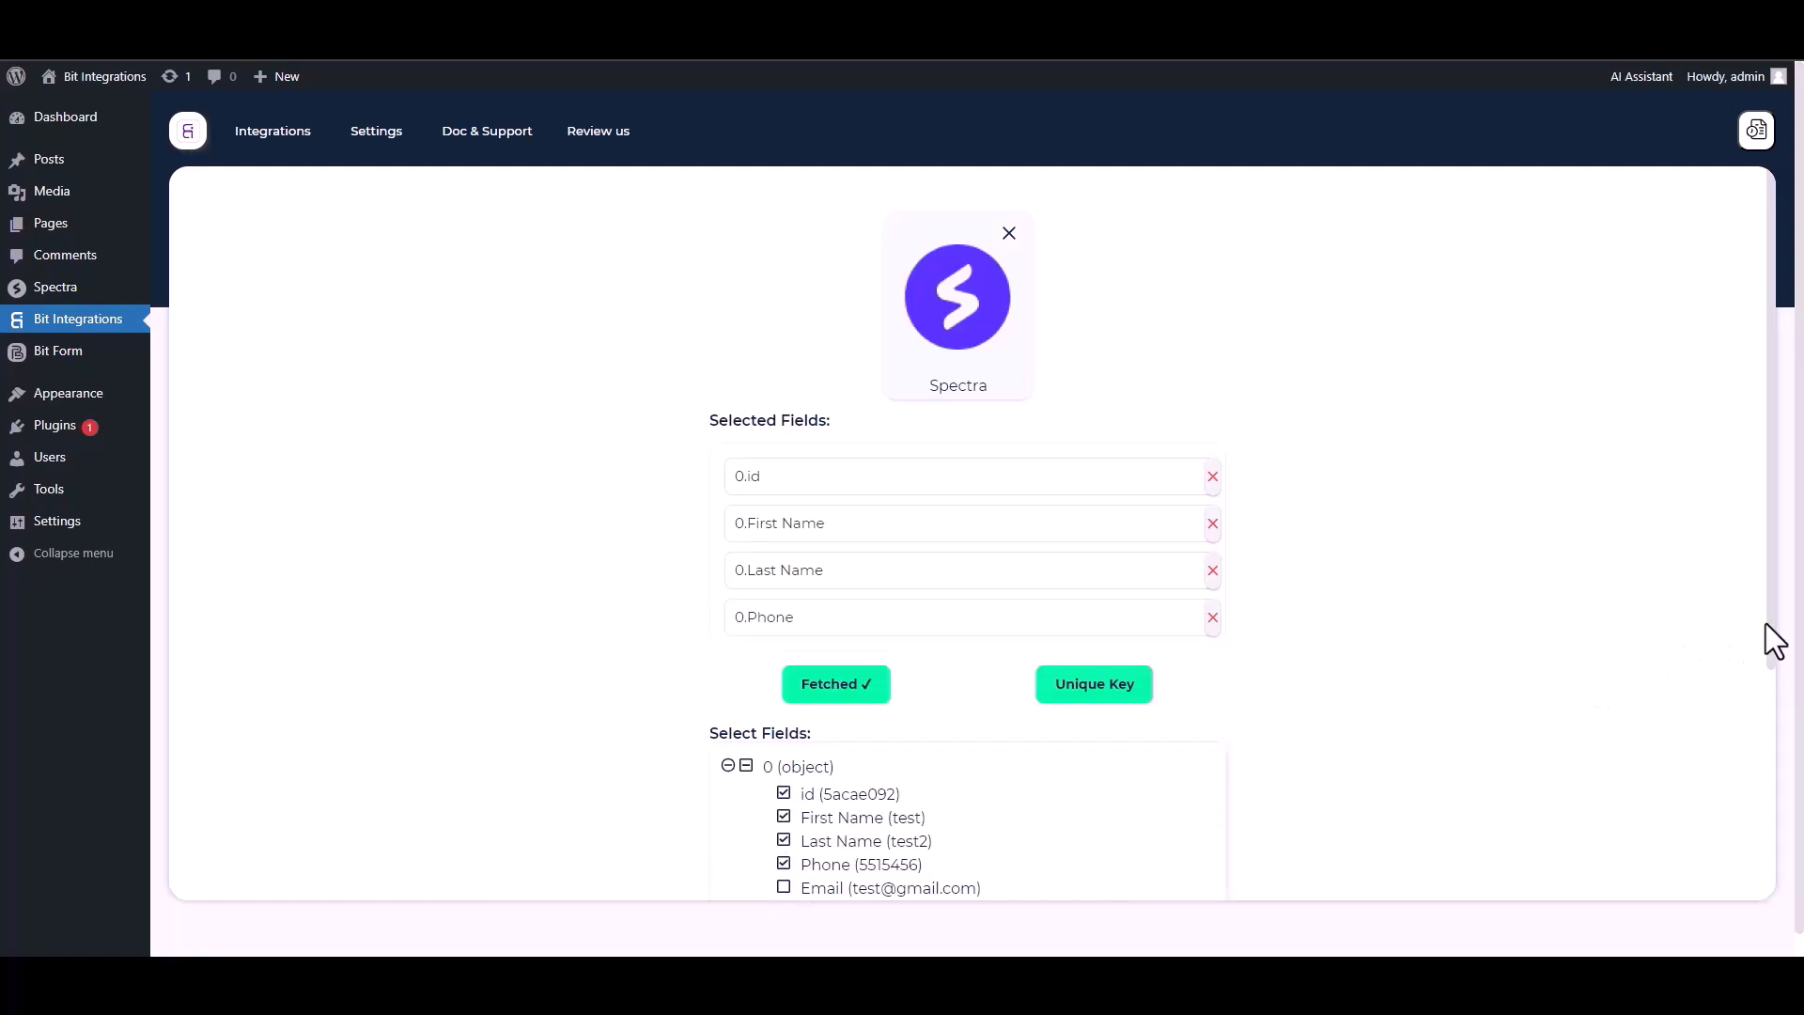
pyautogui.scroll(-1, 1765, 622)
pyautogui.click(784, 842)
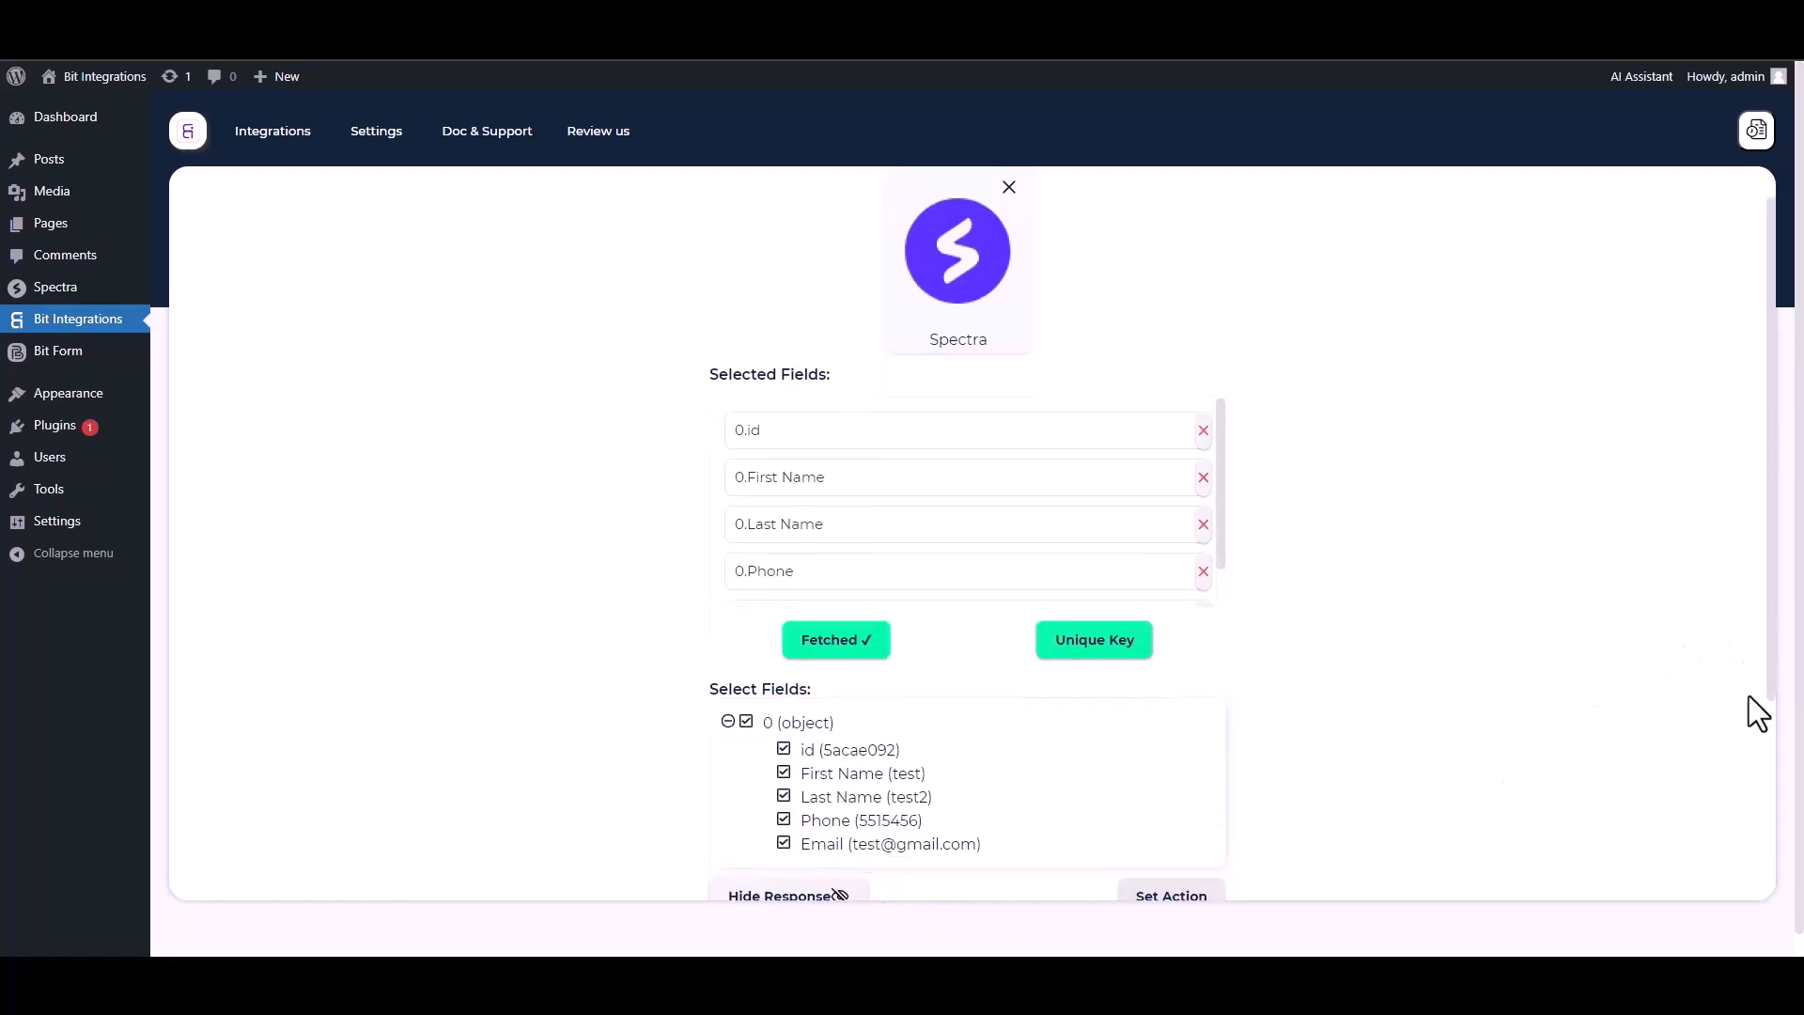
# - Set 0.id as the unique primary key and proceed to action selection
pyautogui.scroll(-1, 1776, 701)
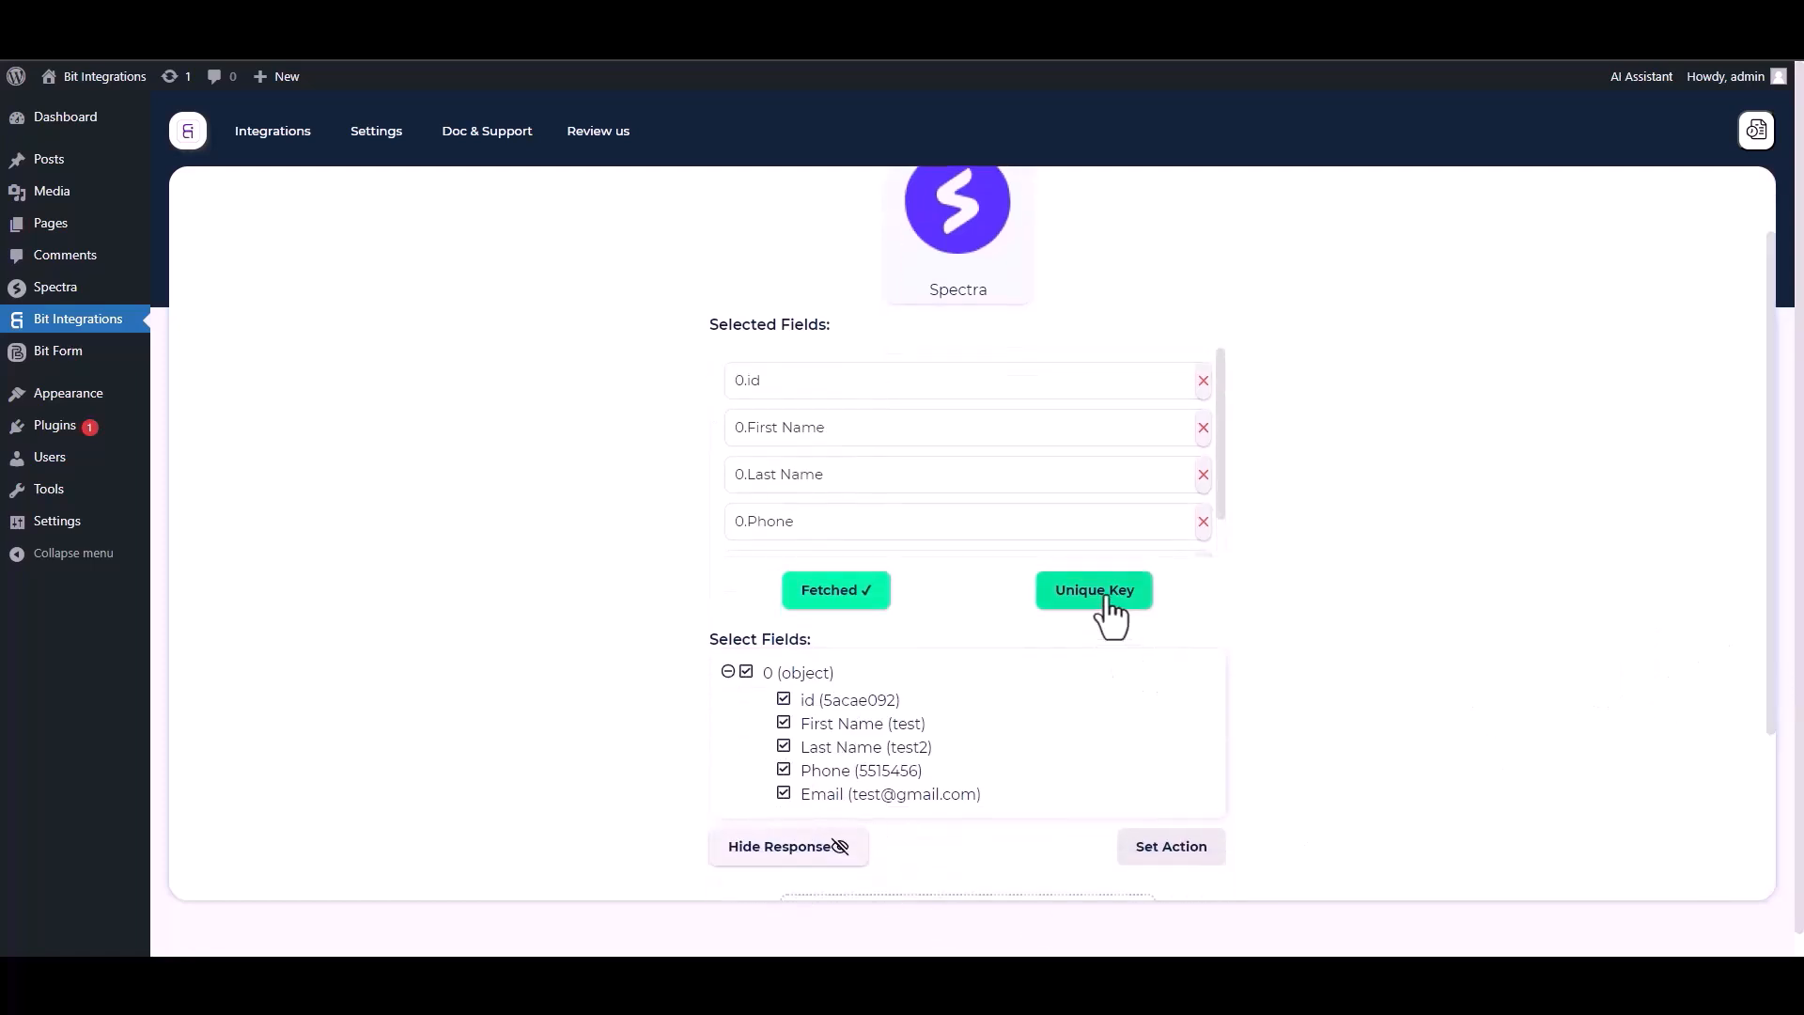
pyautogui.click(1109, 602)
pyautogui.click(857, 519)
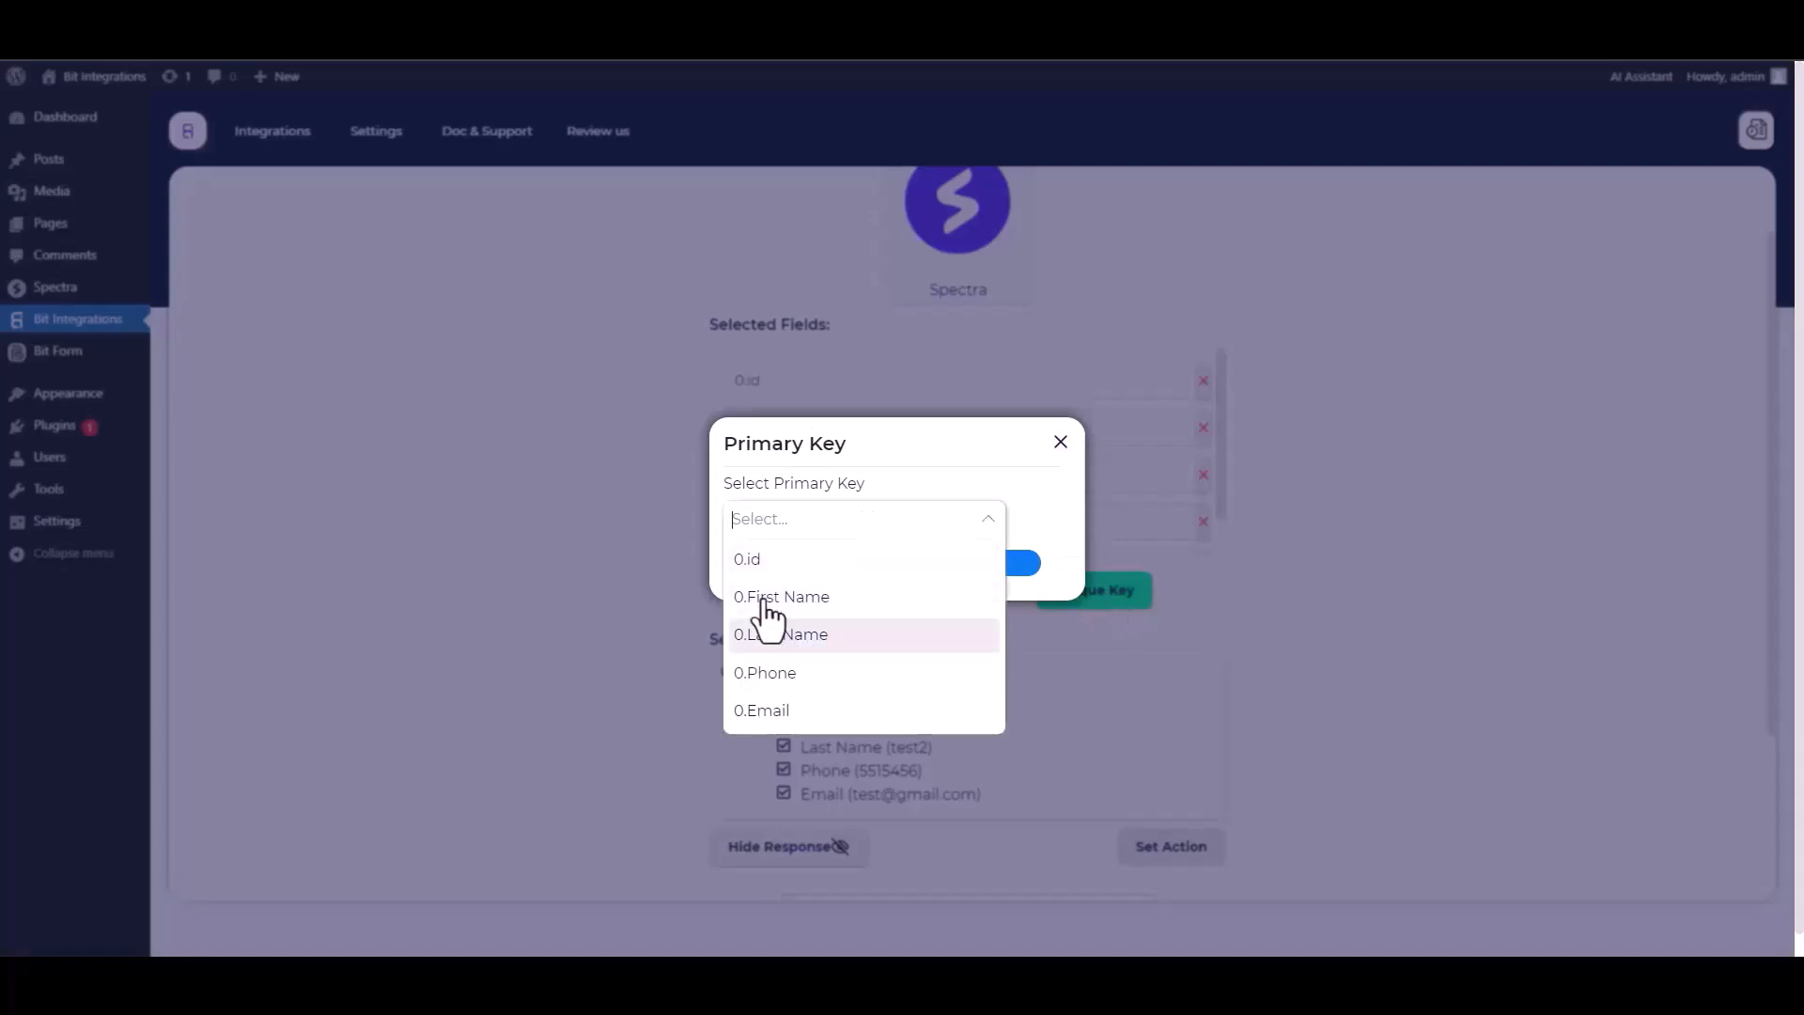
pyautogui.click(761, 564)
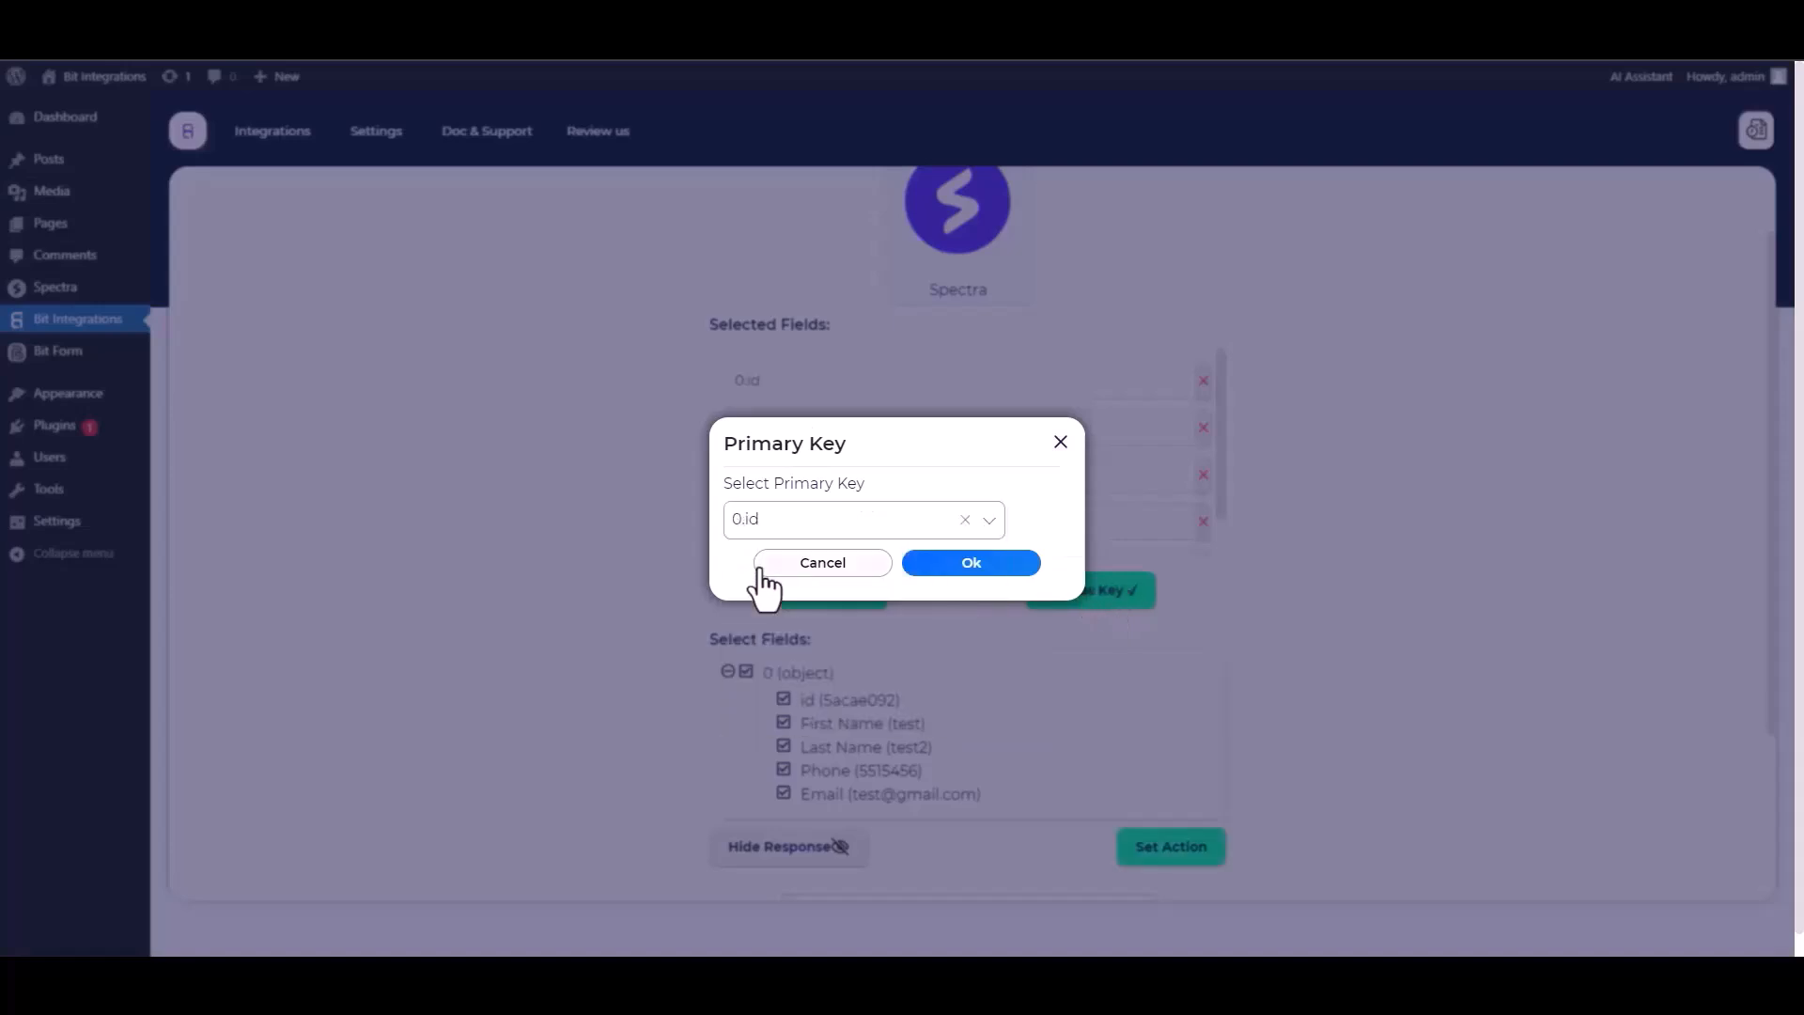
pyautogui.click(967, 564)
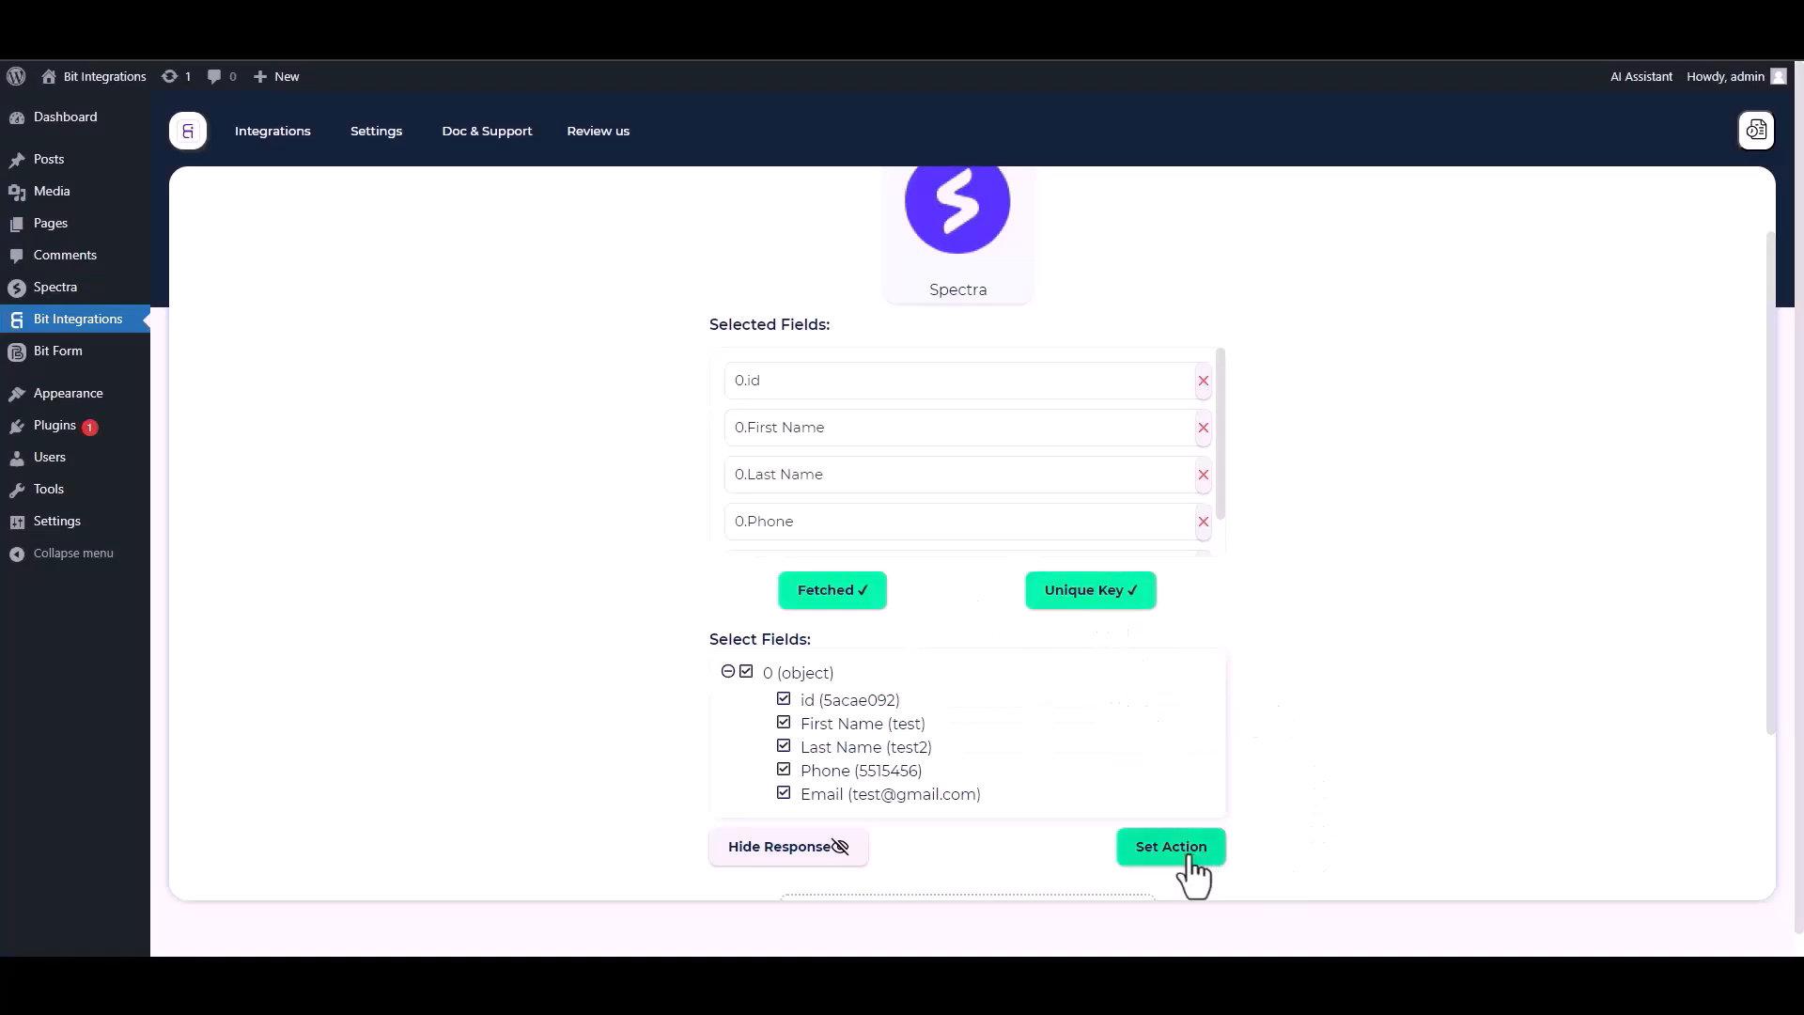
pyautogui.click(1157, 857)
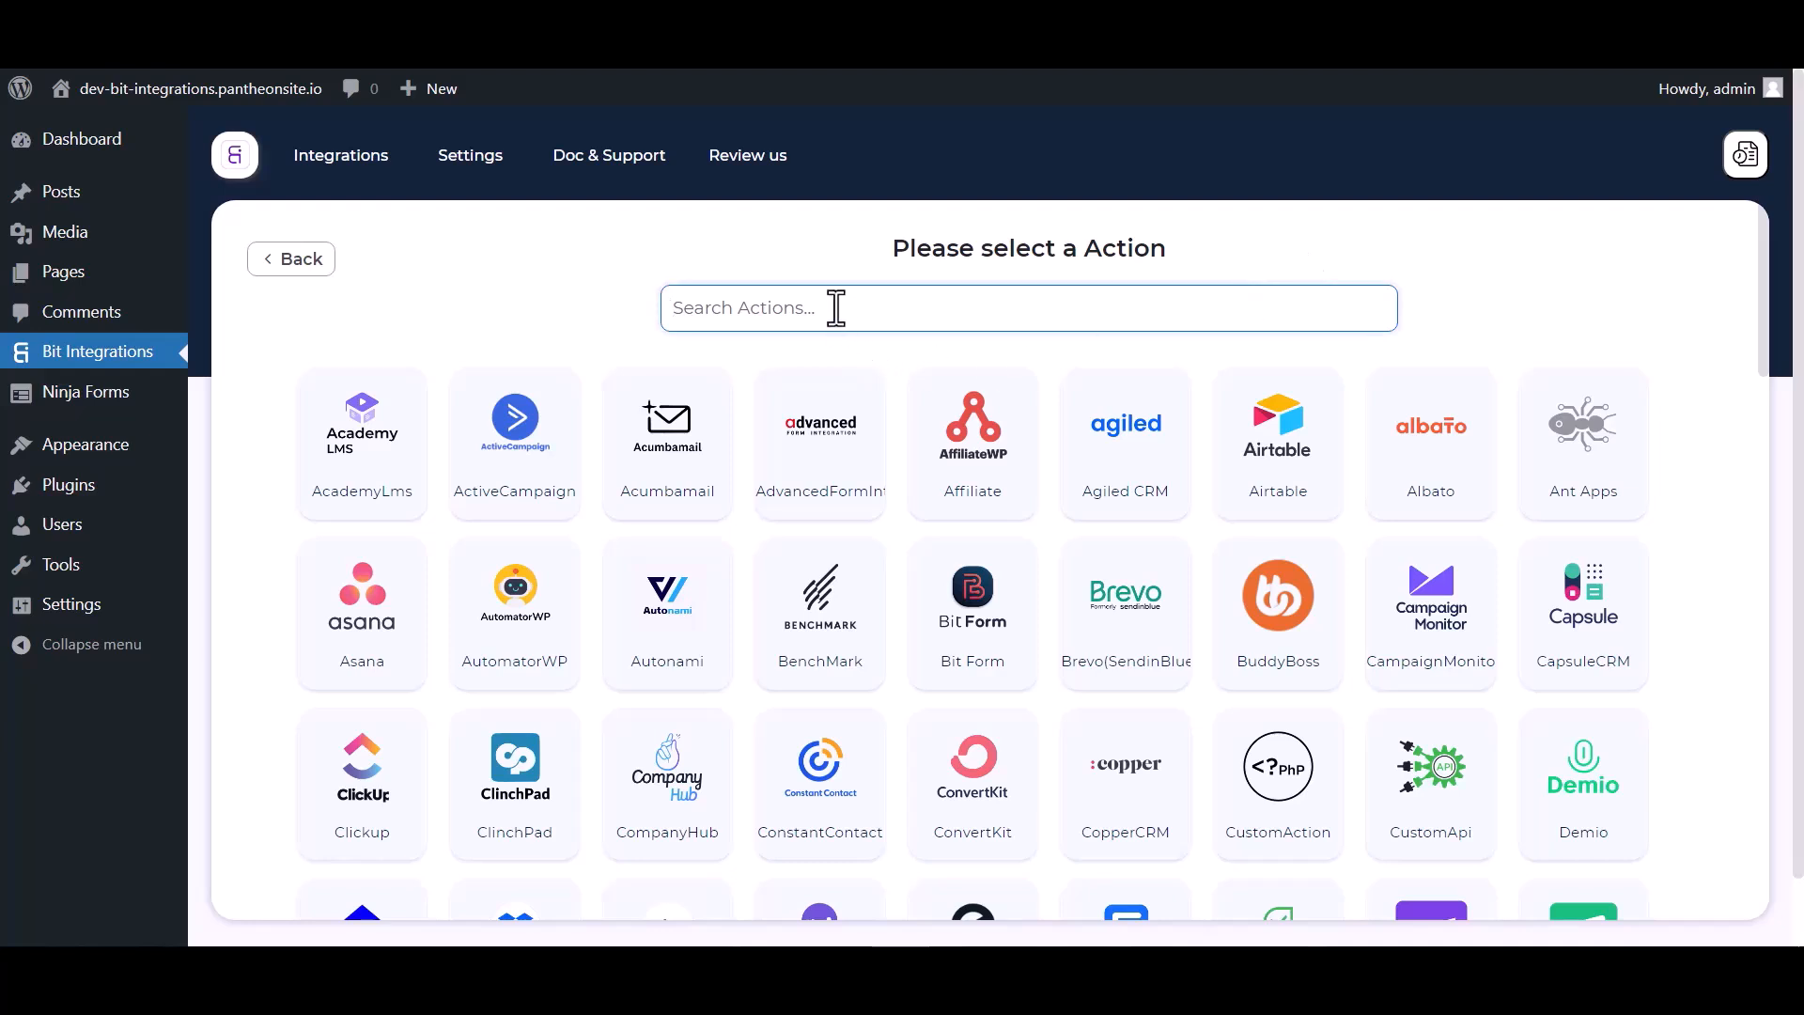
# - Search 'keap', choose Keap as the action, and focus its Client id field
pyautogui.write('keap')
pyautogui.click(957, 437)
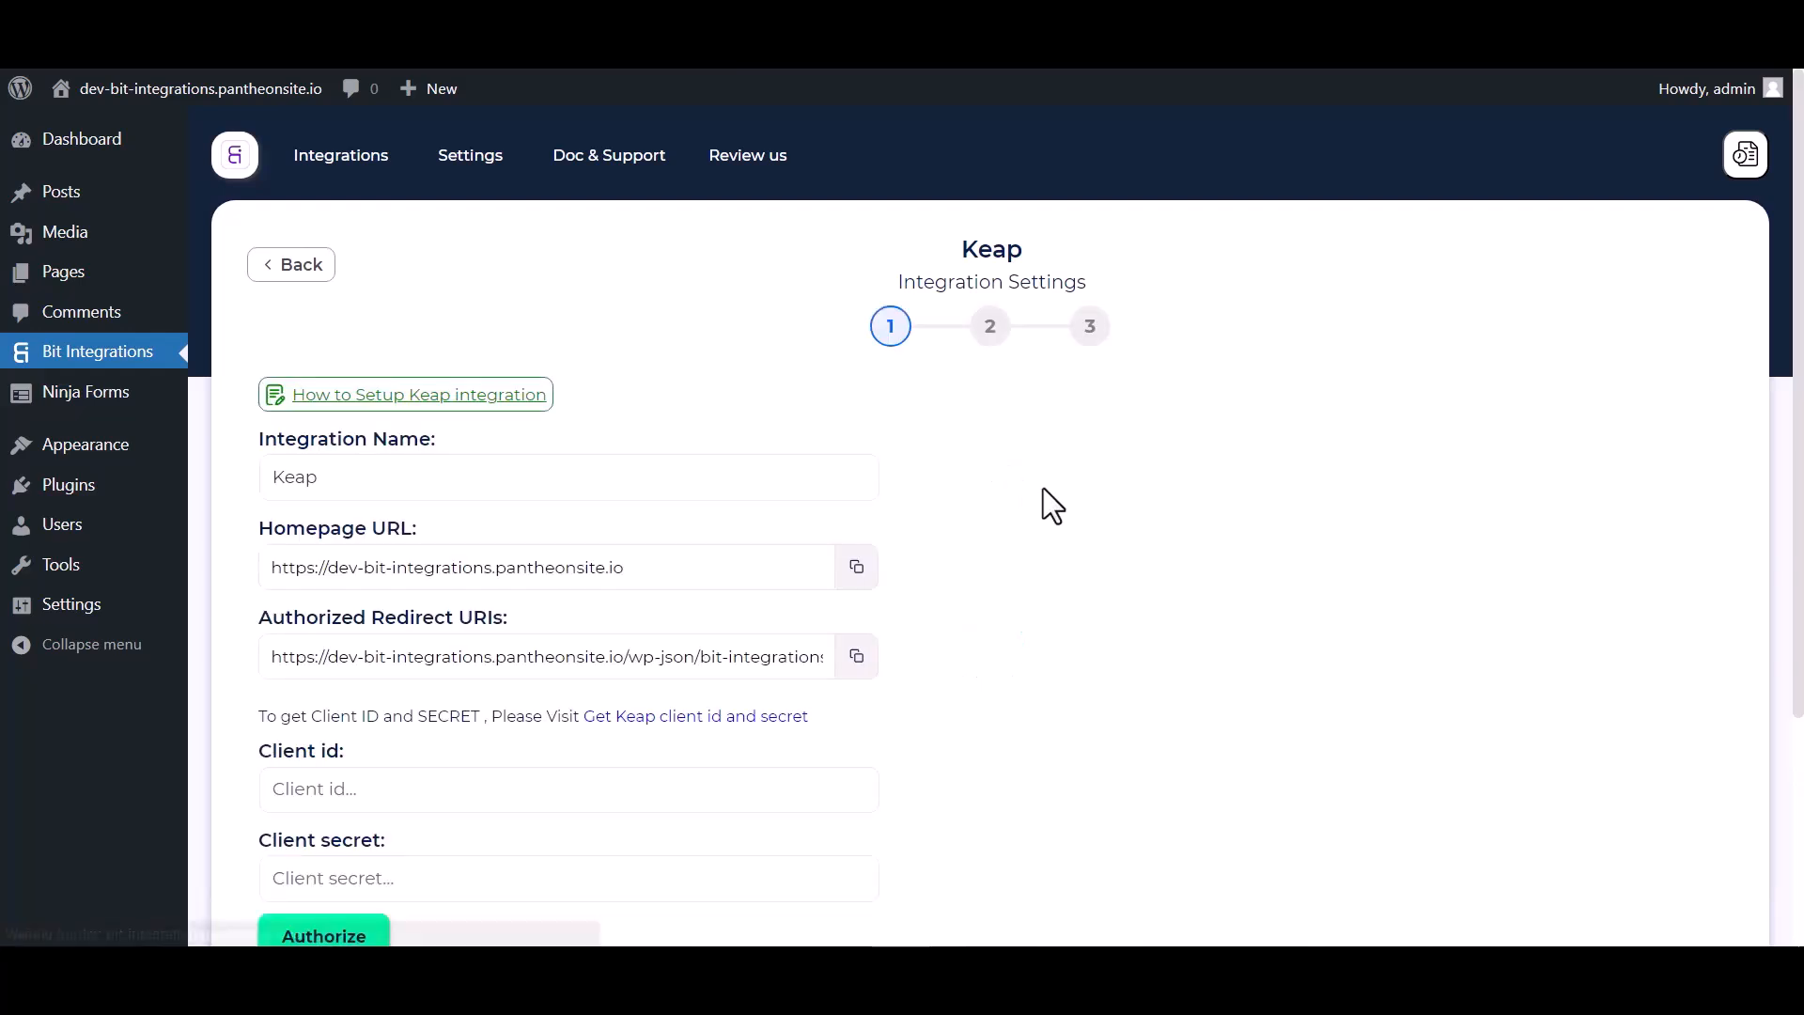
pyautogui.scroll(-3, 1114, 470)
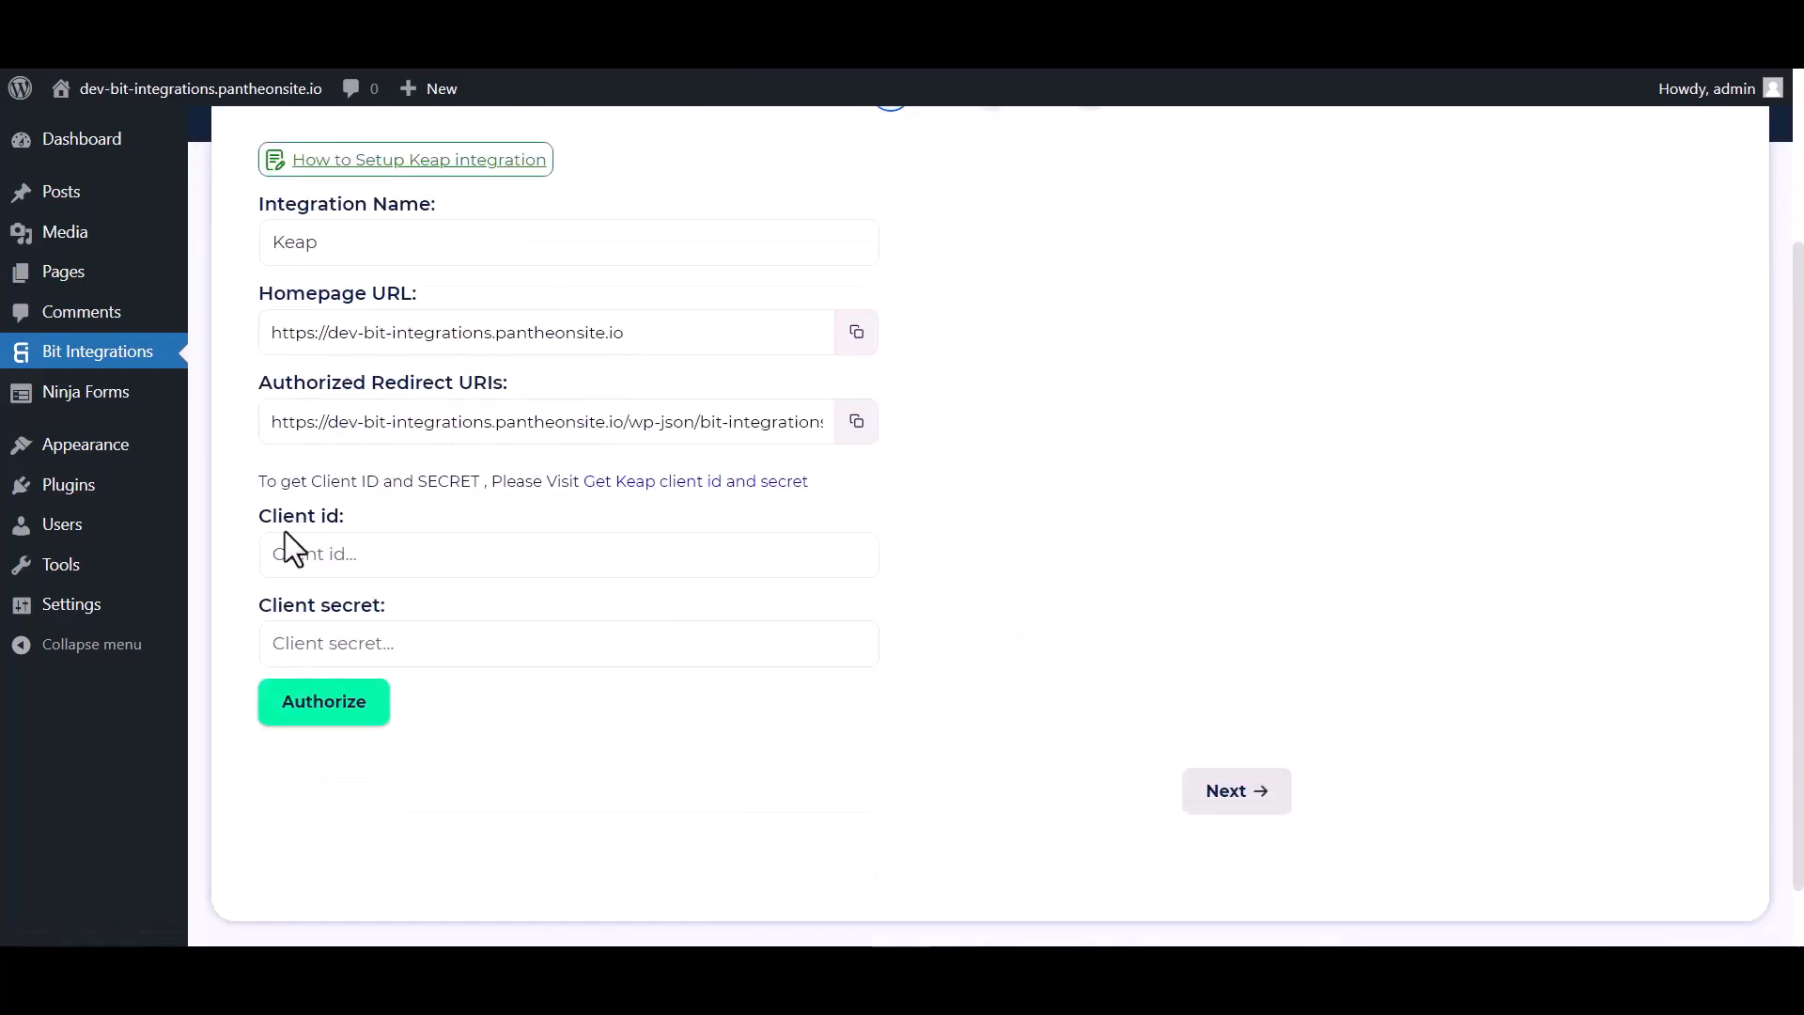
pyautogui.click(497, 544)
# - Create a Keap developer app named 'Bit Integrations' with the Keap 150k API enabled
pyautogui.click(787, 38)
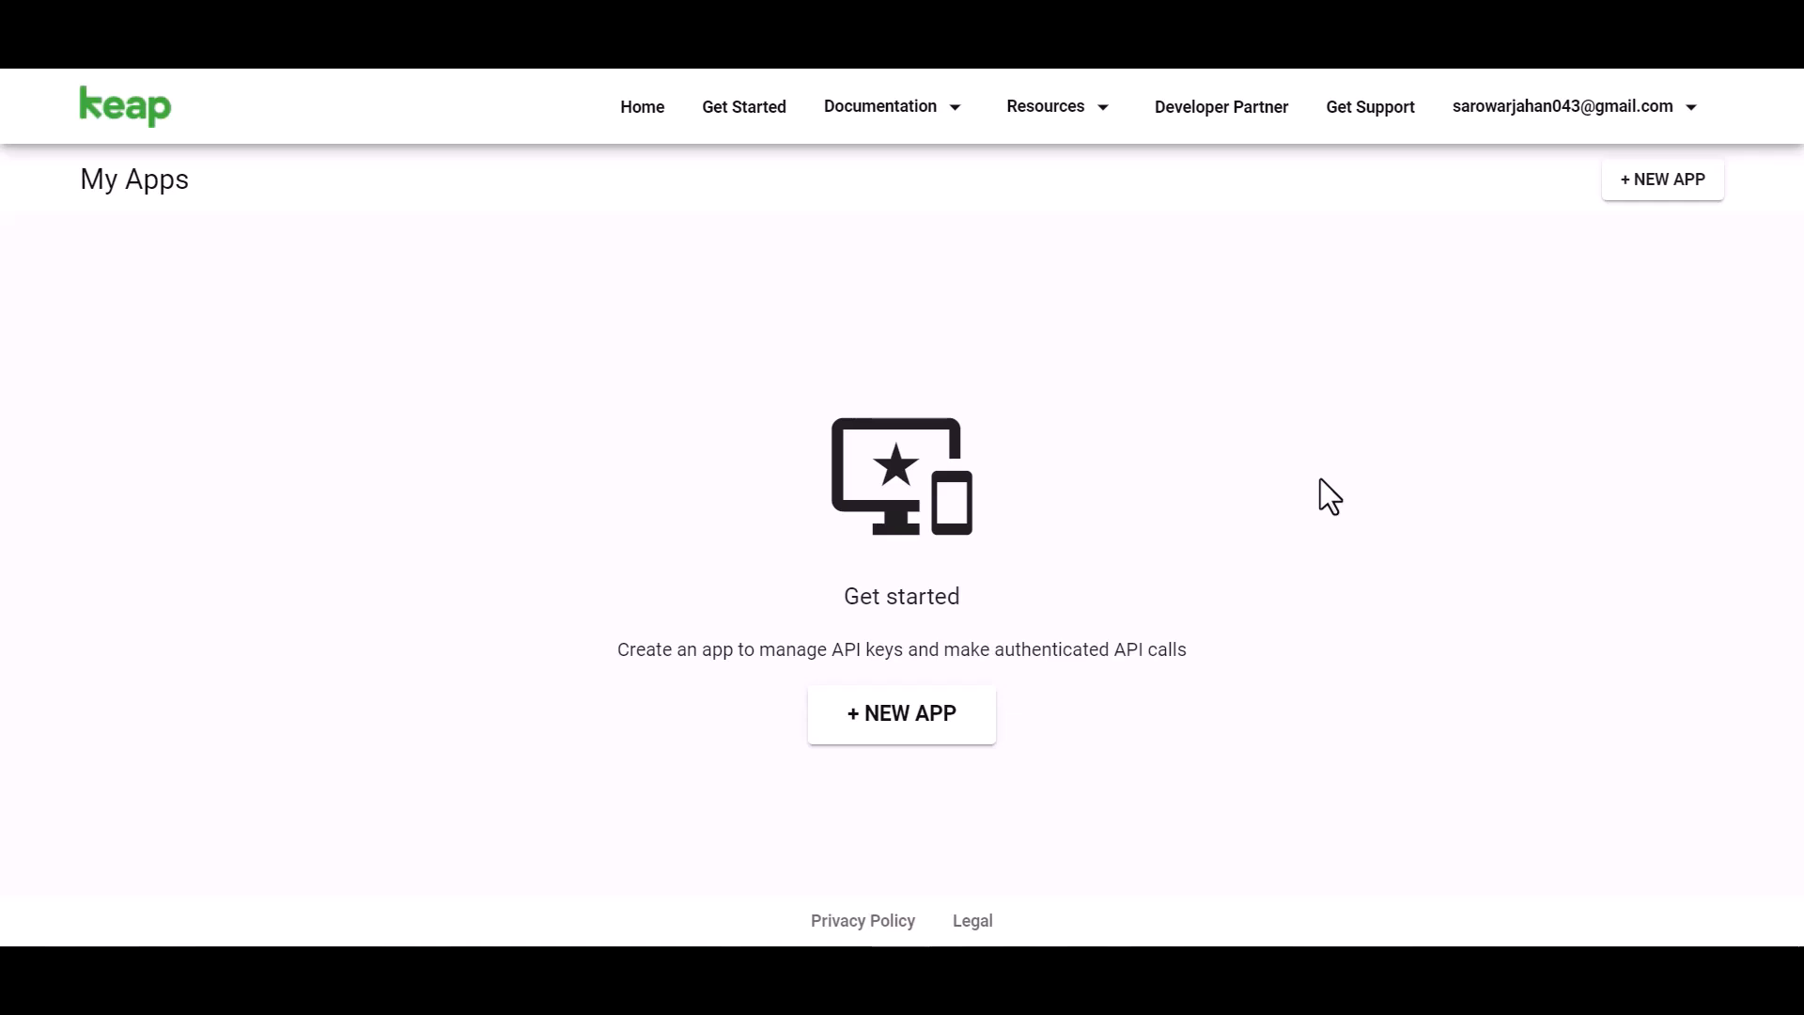
pyautogui.click(919, 738)
pyautogui.click(463, 338)
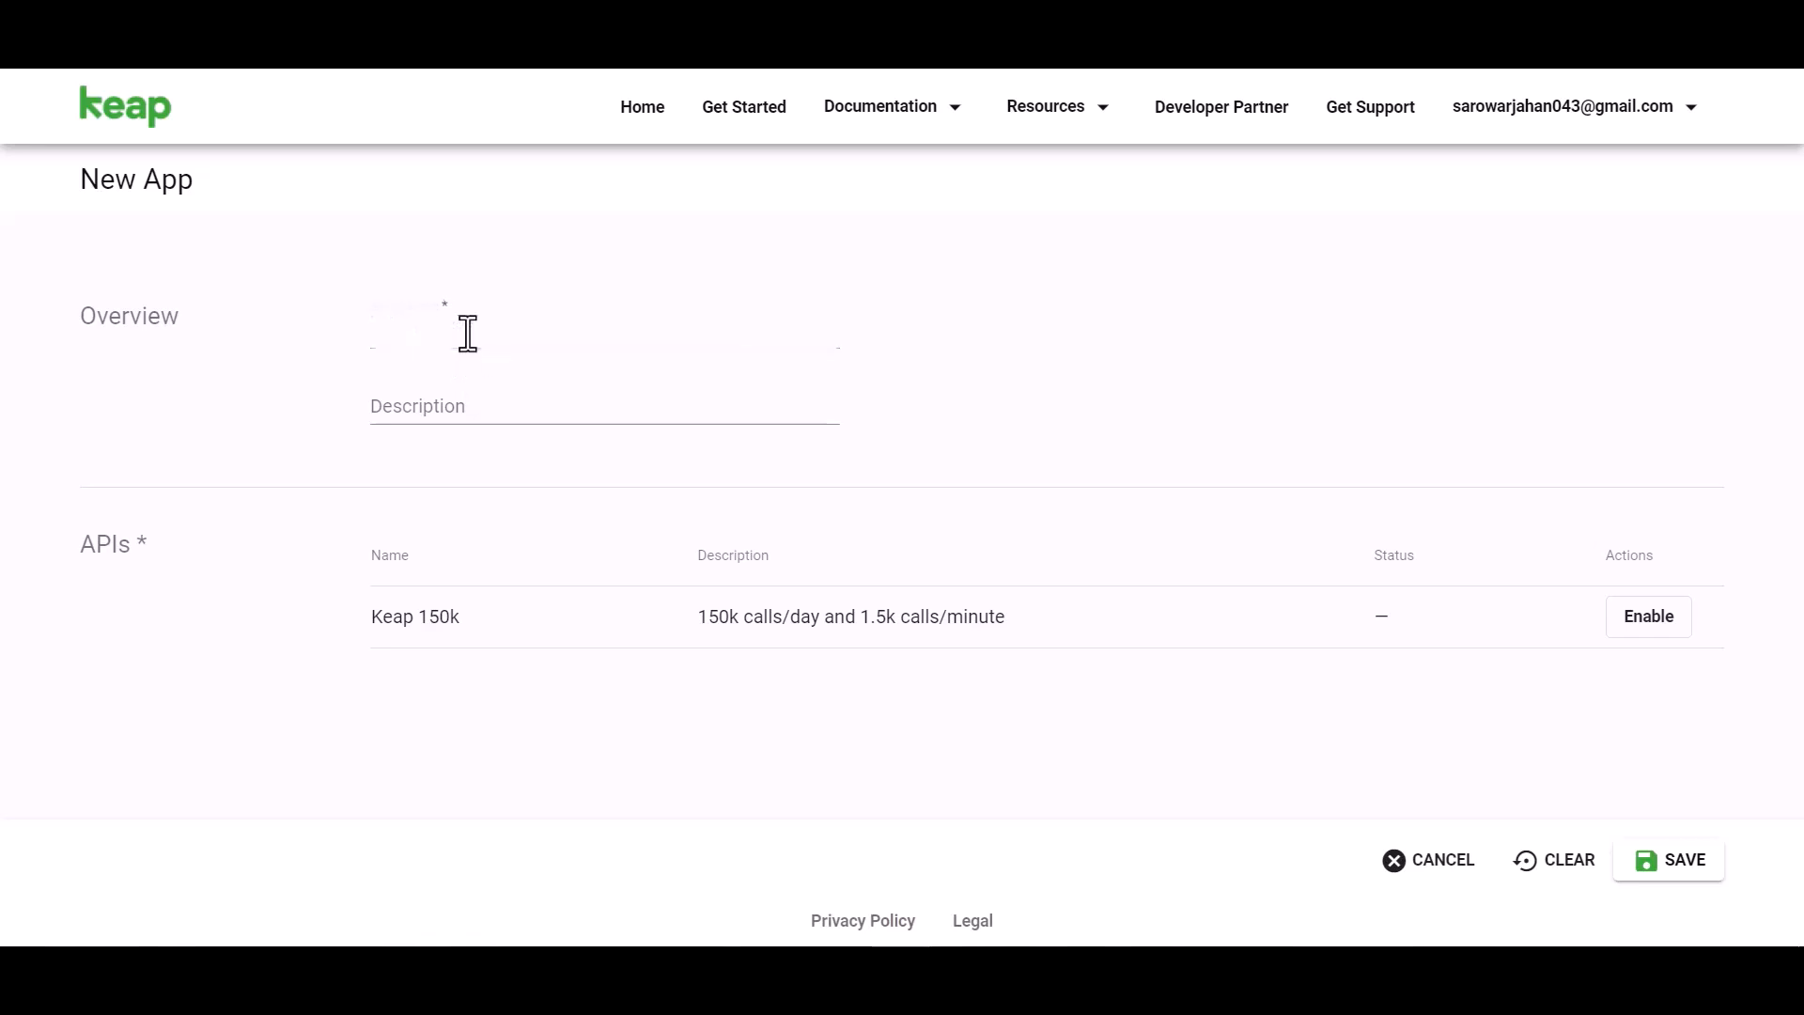
pyautogui.write('Bit Integrations')
pyautogui.click(1631, 620)
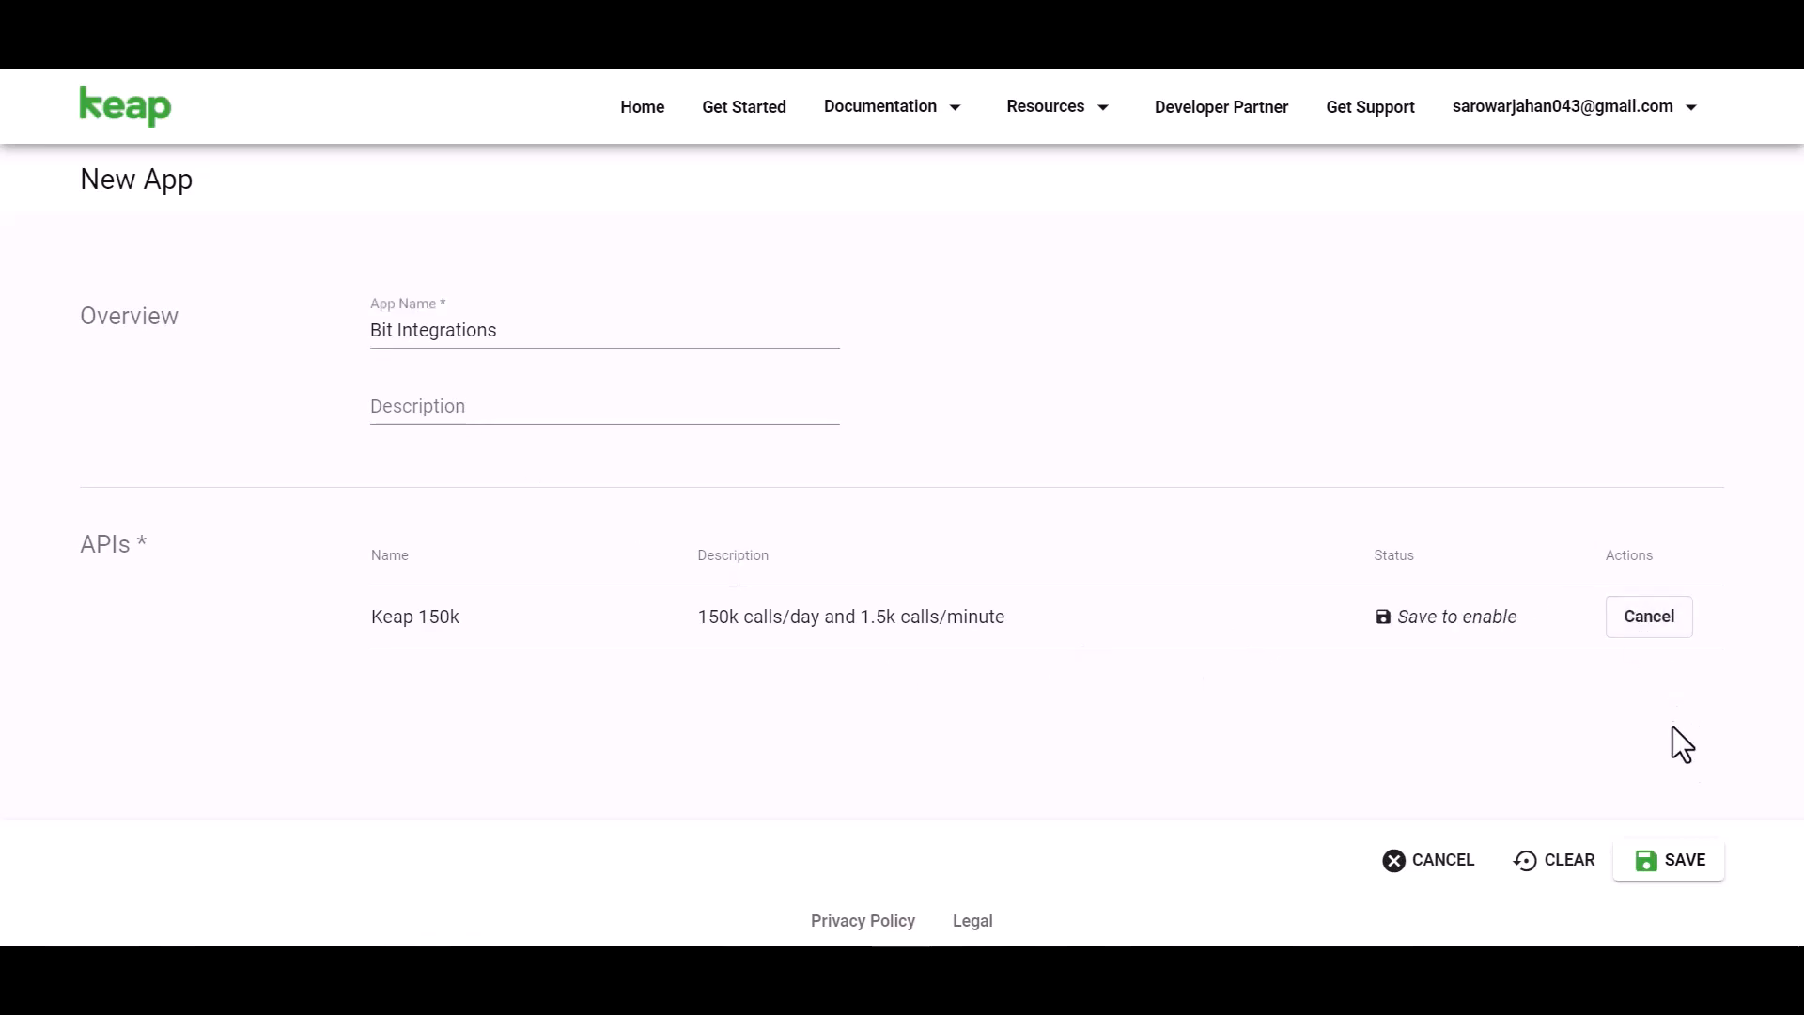
pyautogui.click(1674, 862)
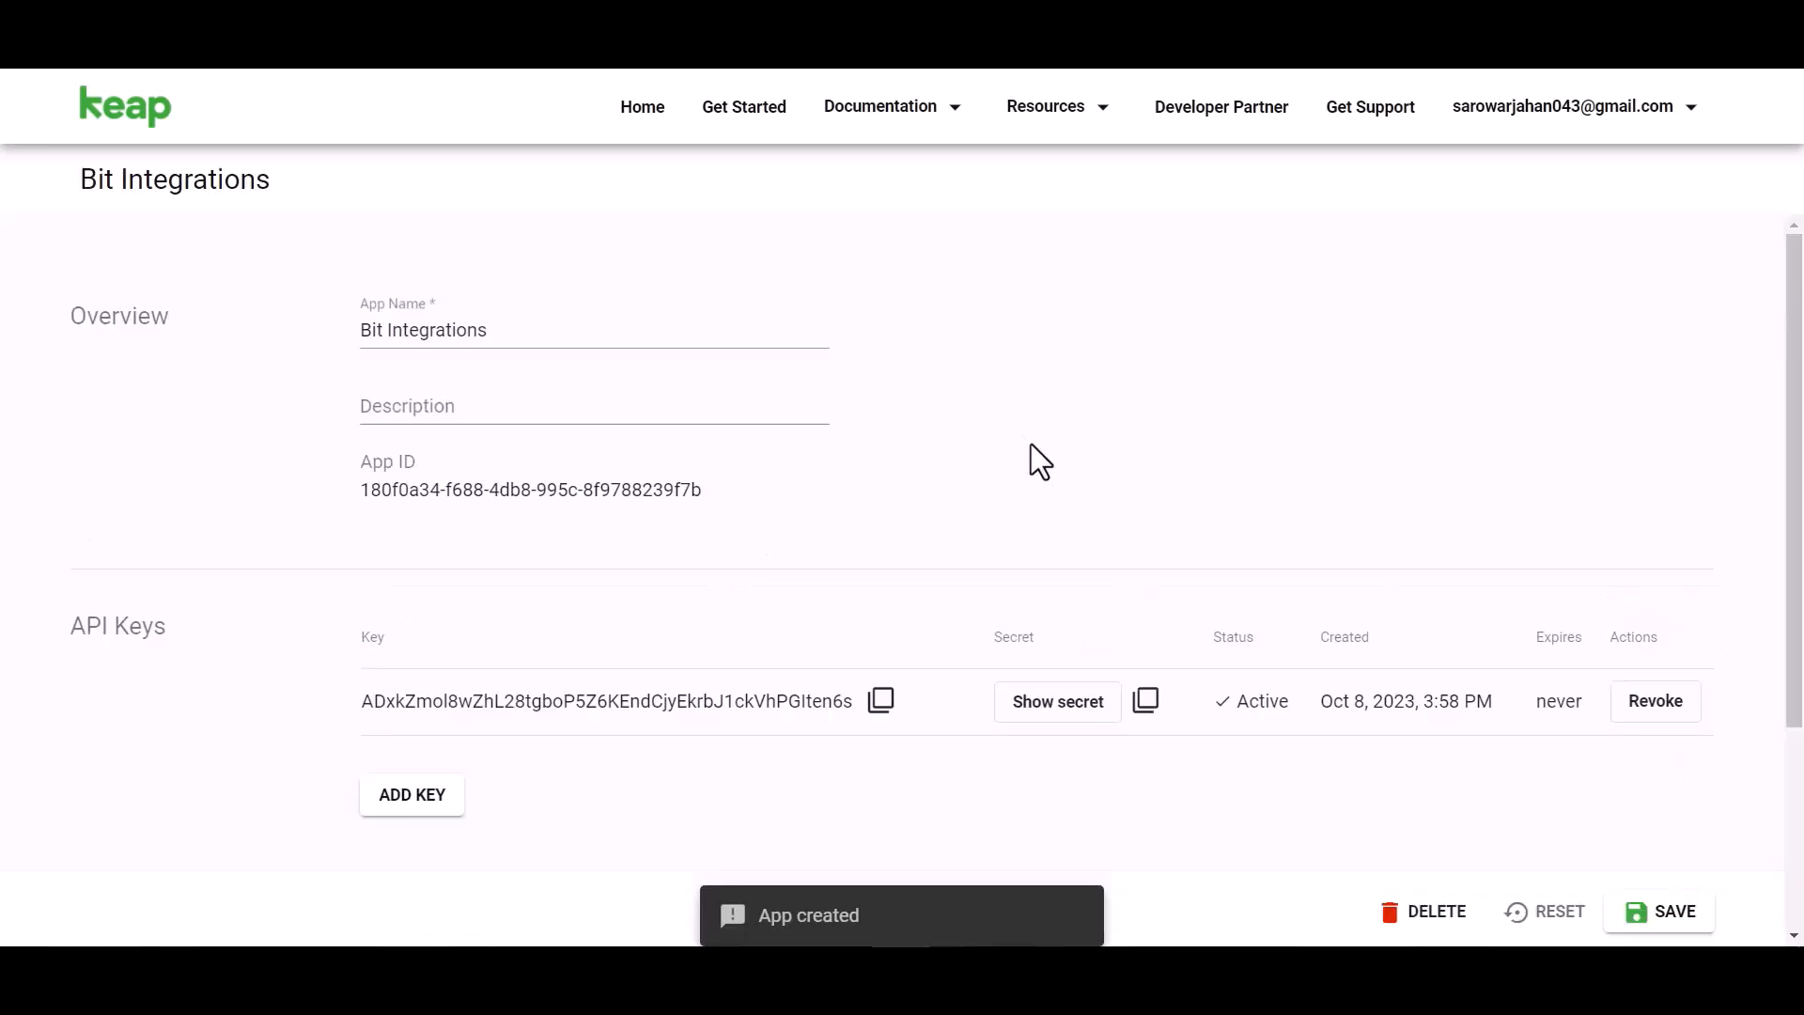
# - Reveal the app's secret, copy its API key, and focus Bit Integrations' Client id field
pyautogui.scroll(-3, 1018, 451)
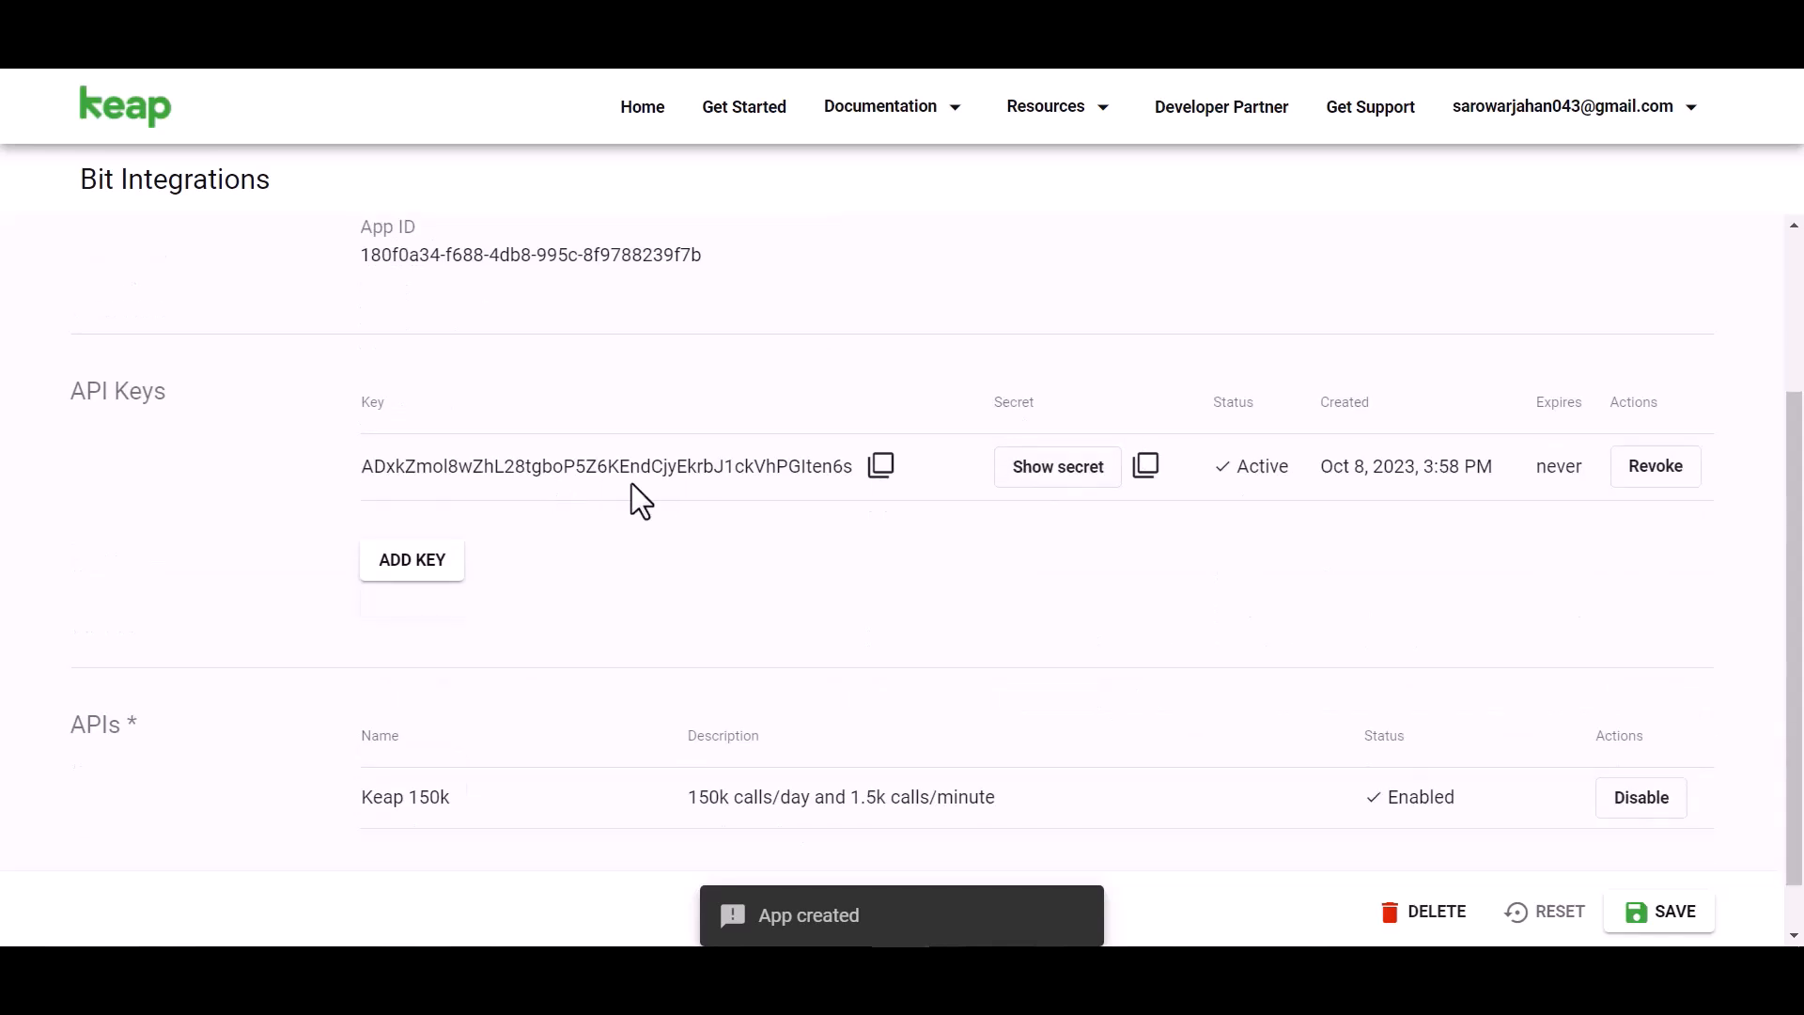
pyautogui.click(1043, 475)
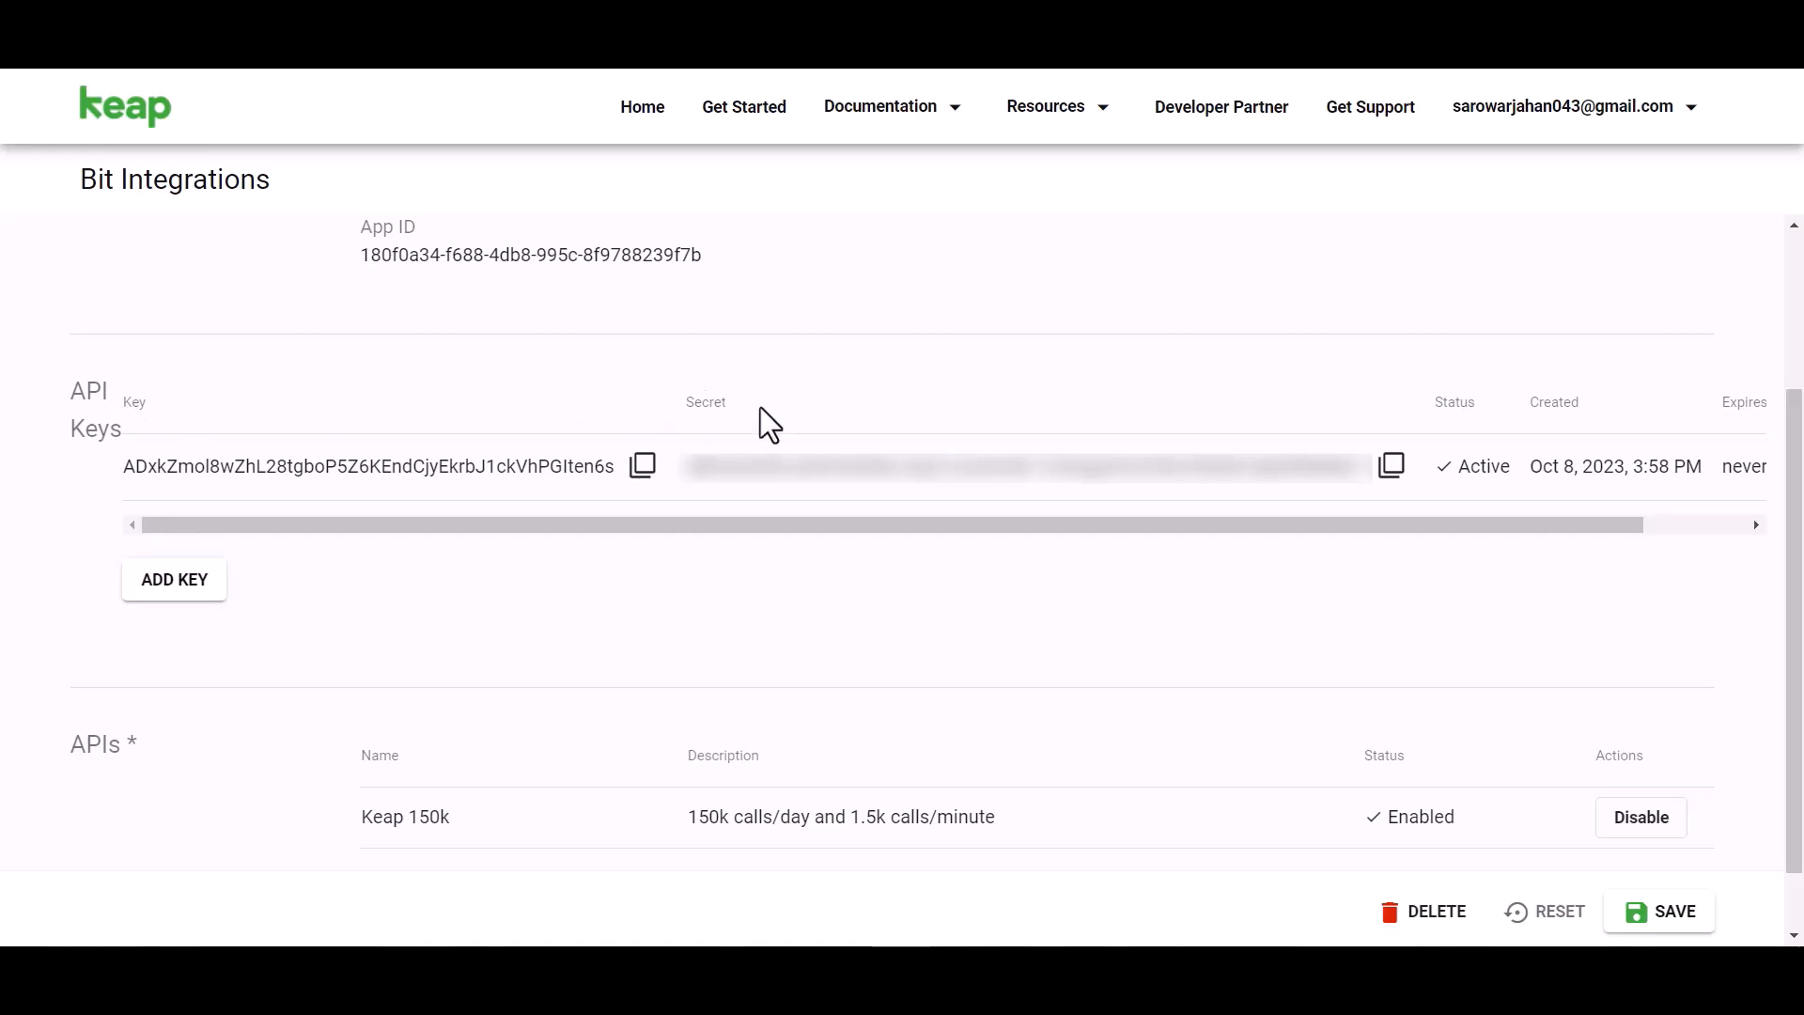
pyautogui.click(643, 470)
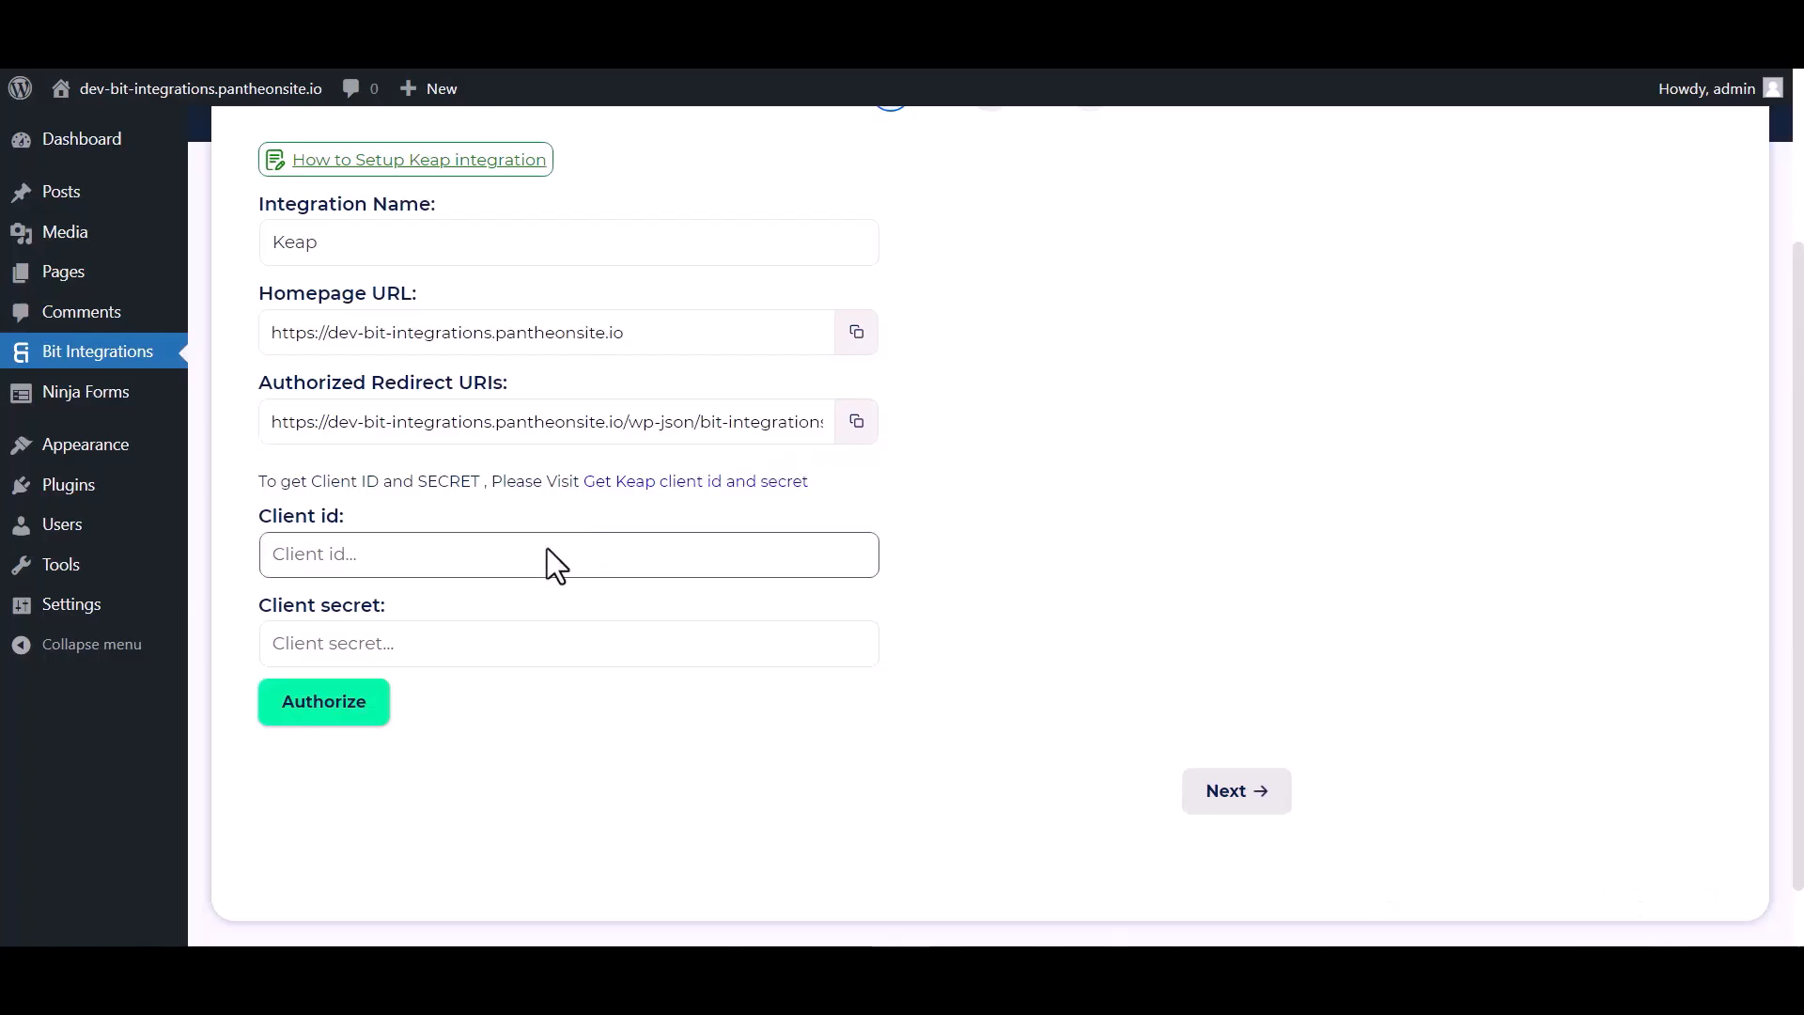
pyautogui.click(511, 551)
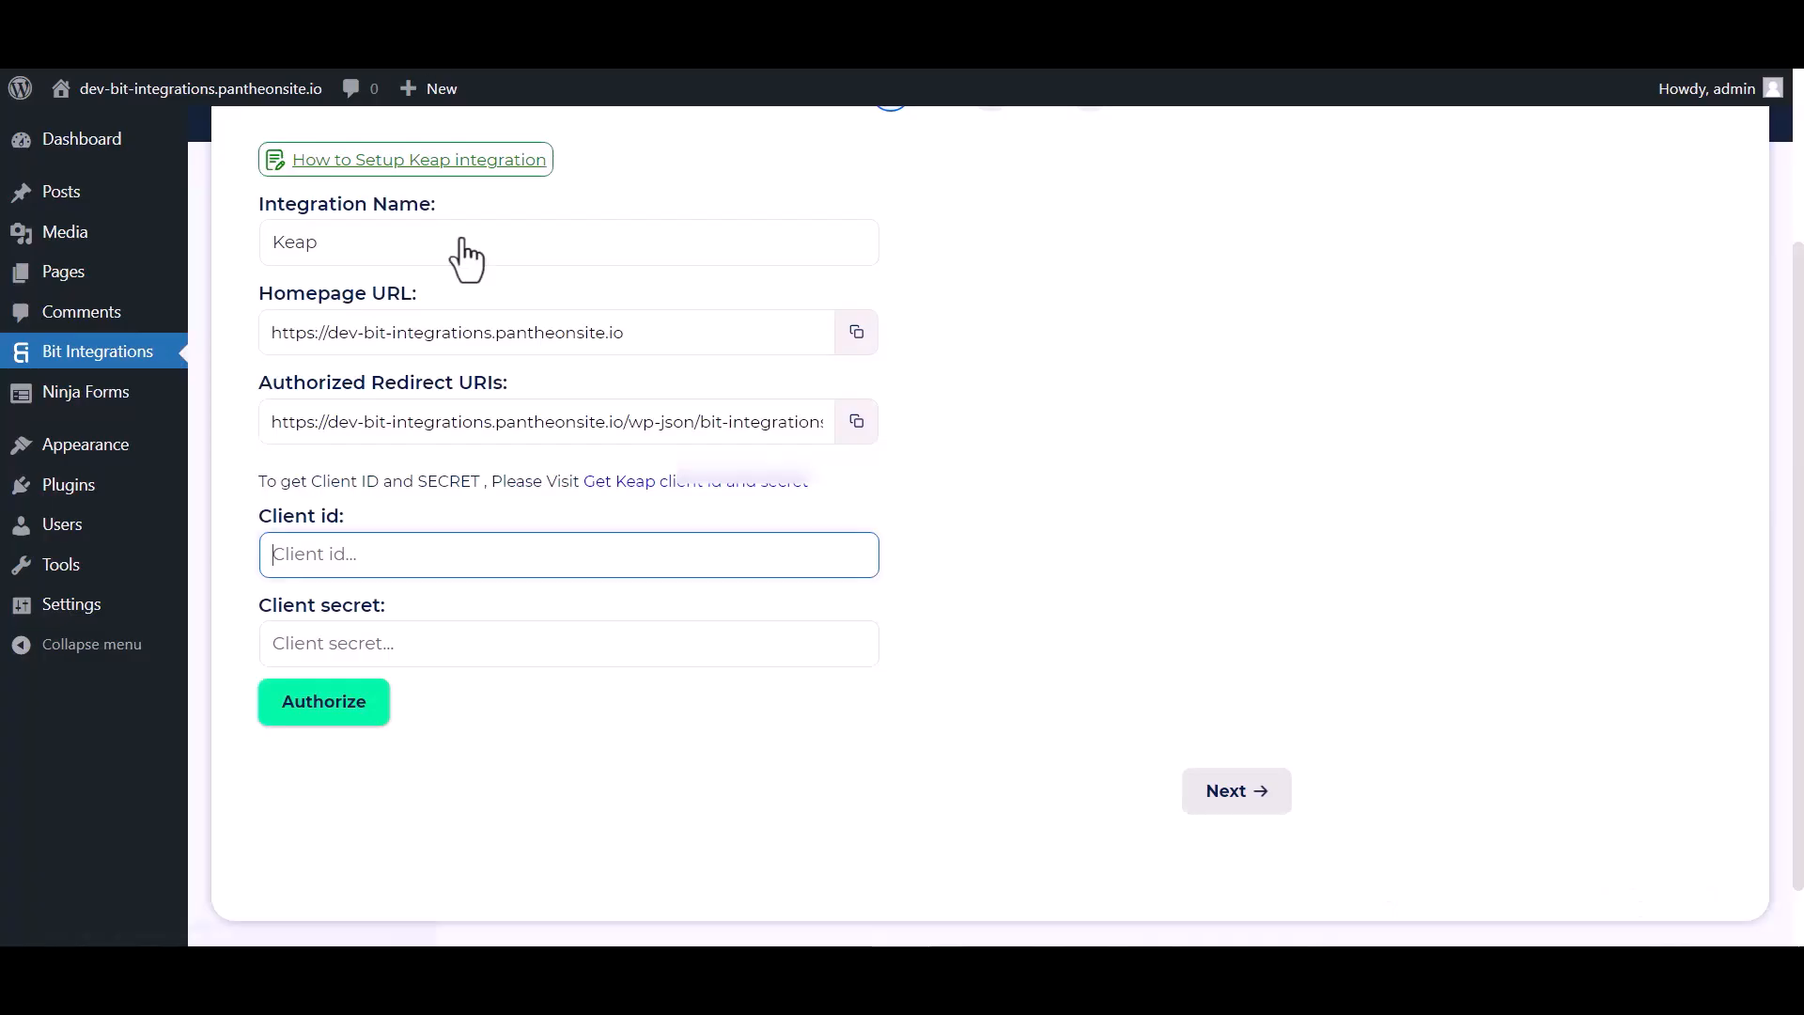
pyautogui.click(464, 565)
# - Paste the API key as Client id and the client secret, then authorize and allow access
pyautogui.hotkey('ctrl', 'v')
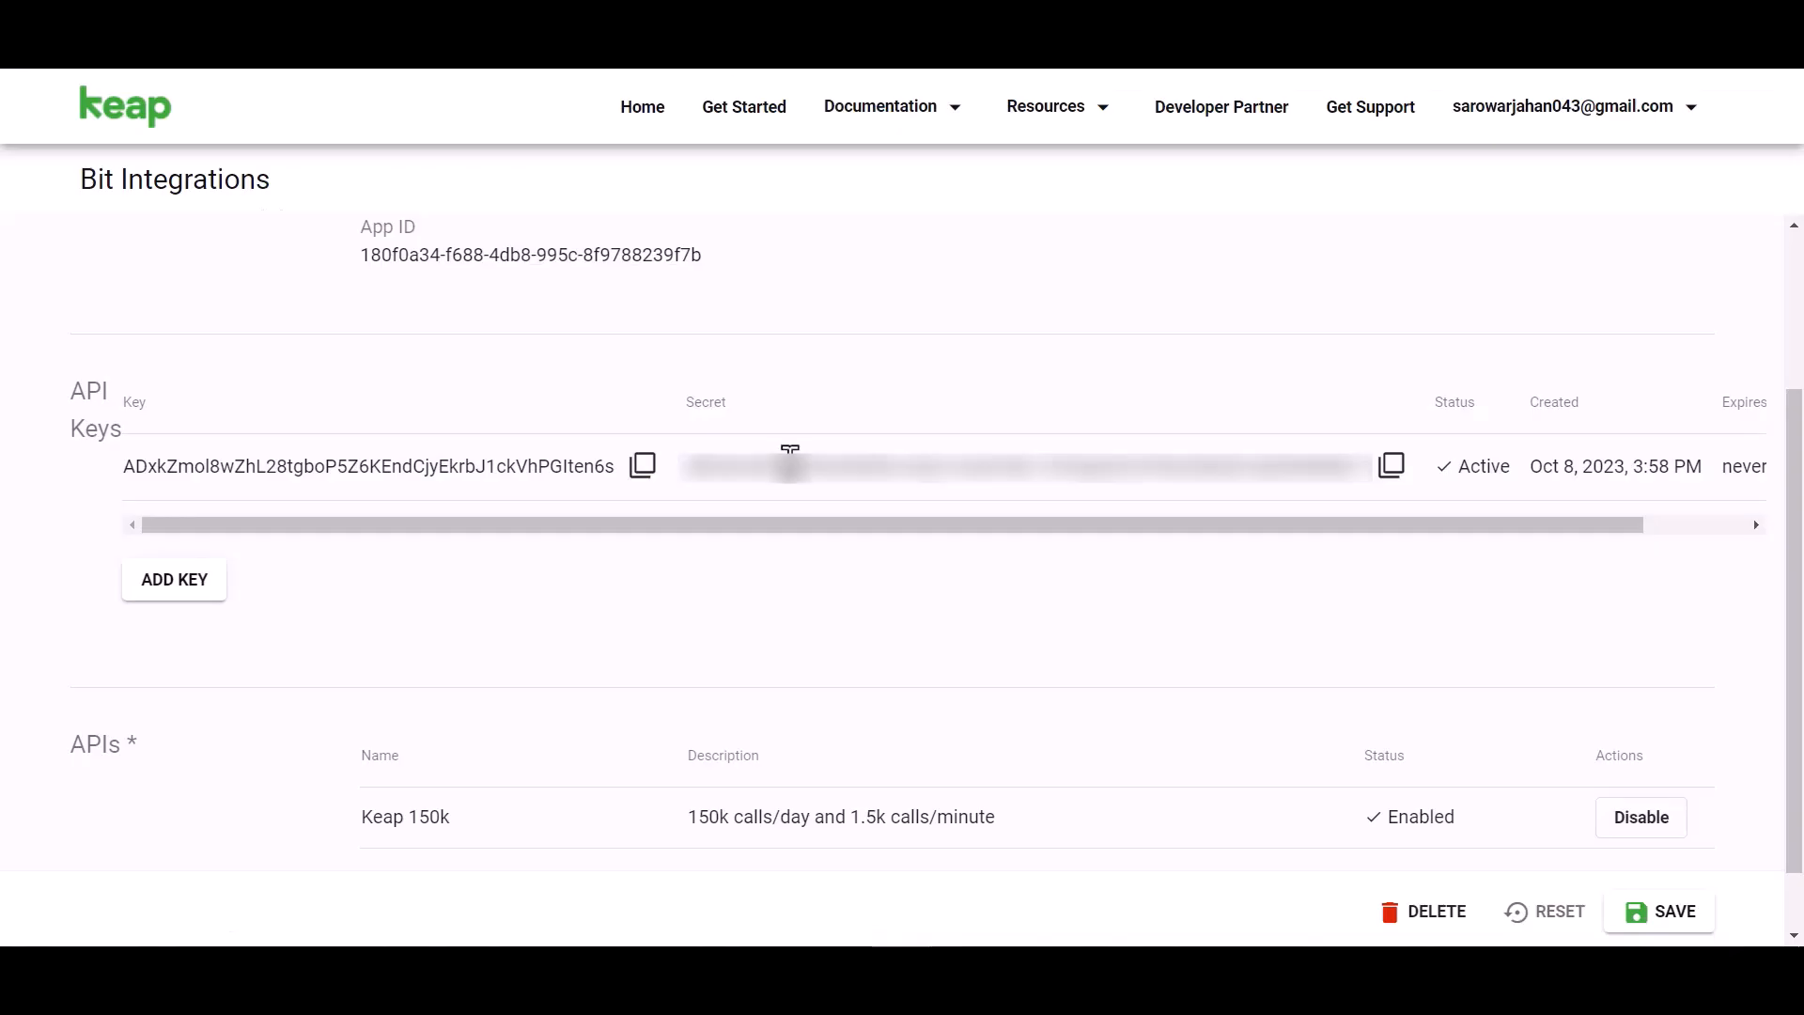
pyautogui.click(1391, 465)
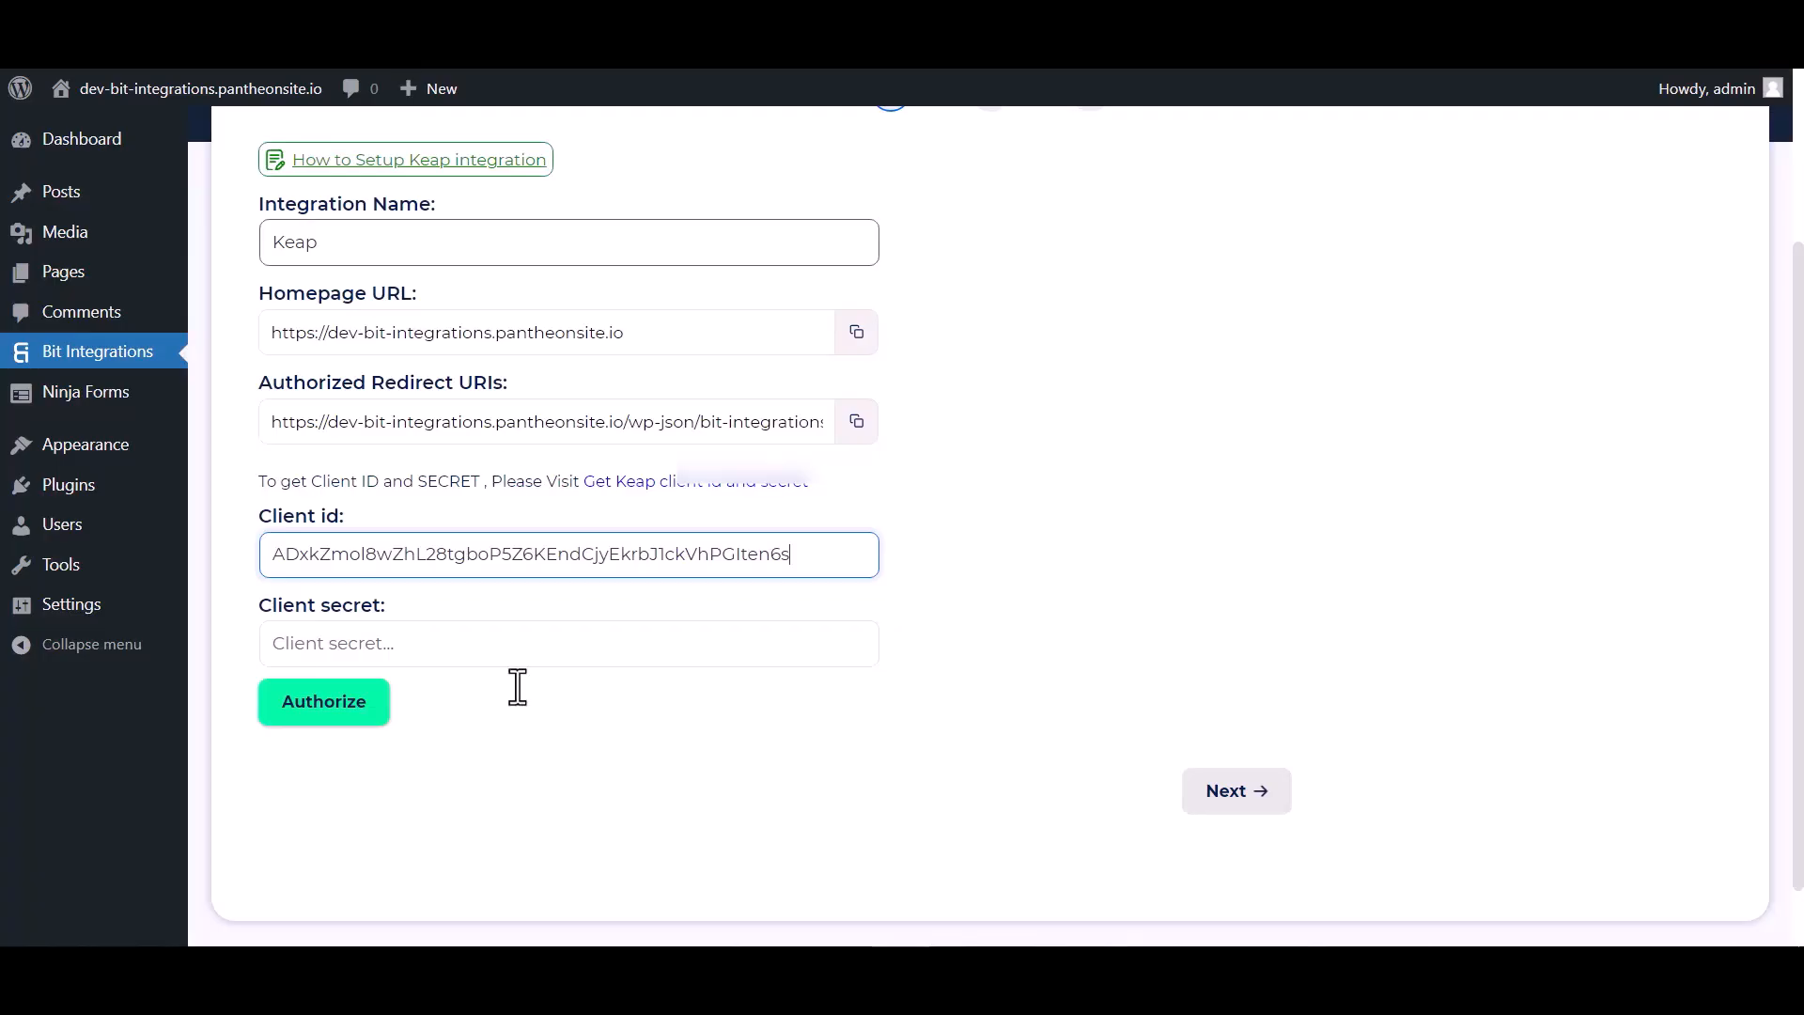
pyautogui.click(376, 660)
pyautogui.hotkey('ctrl', 'v')
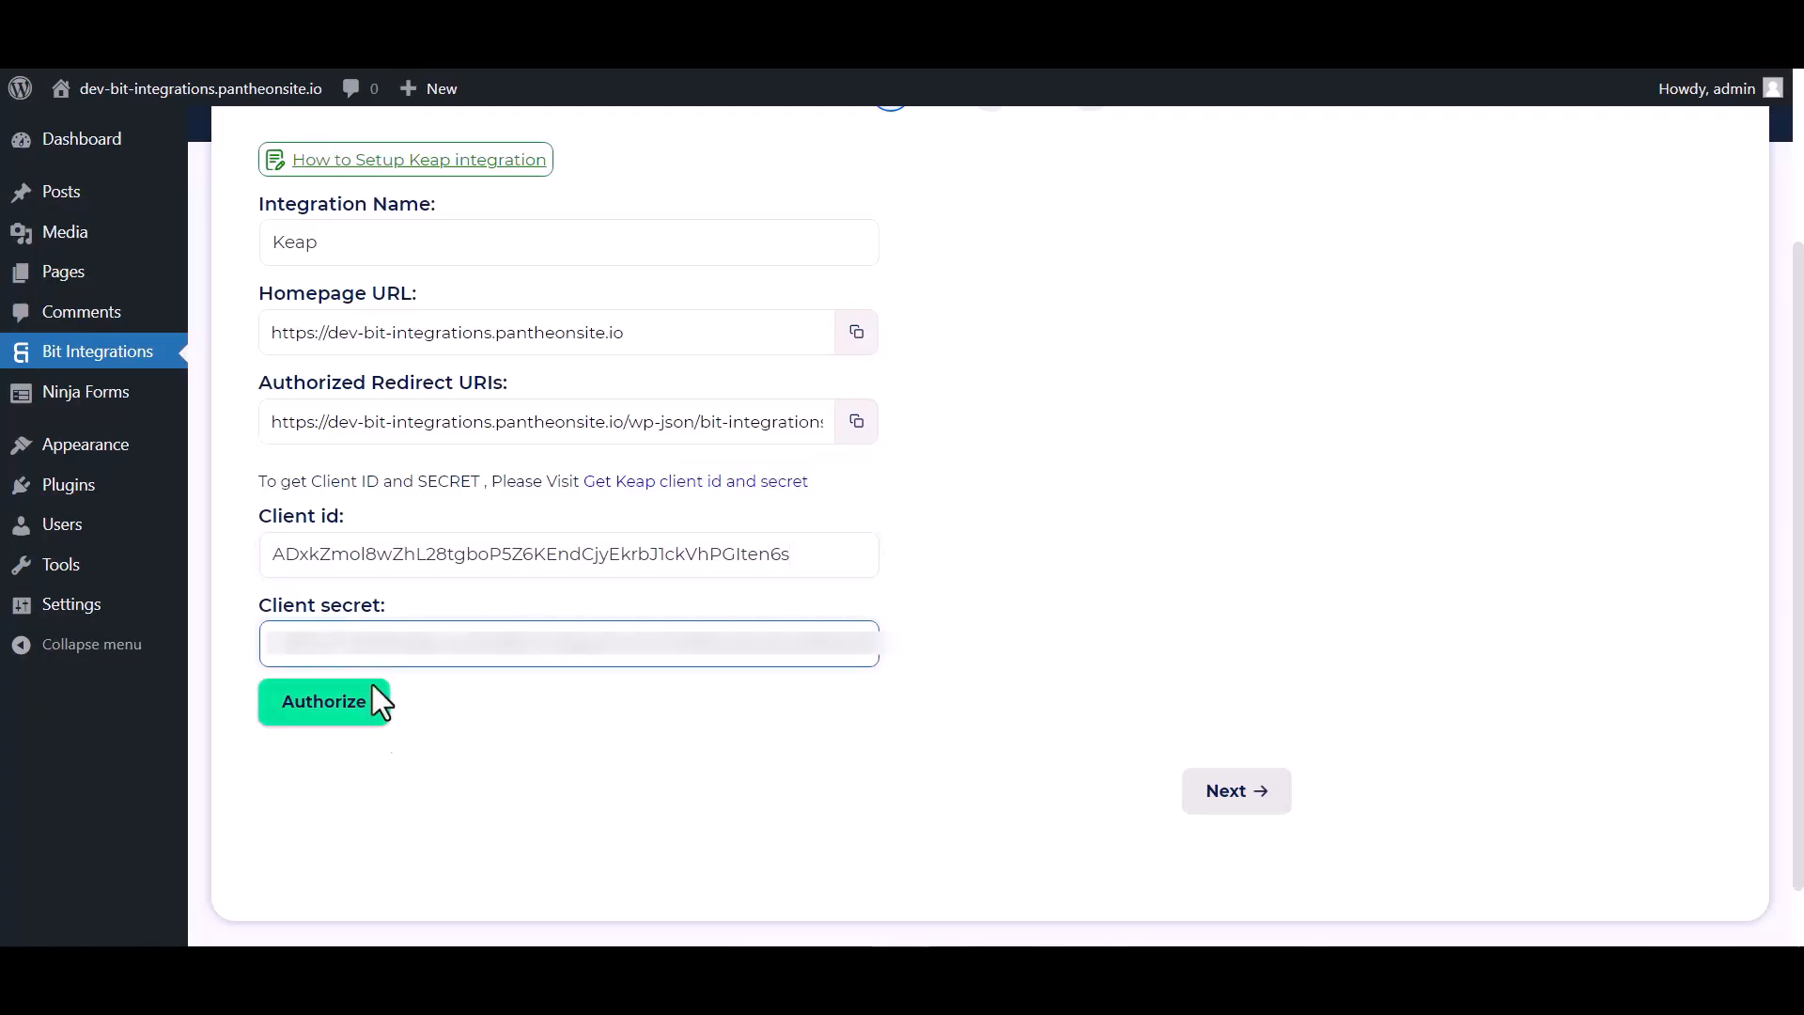
pyautogui.click(341, 711)
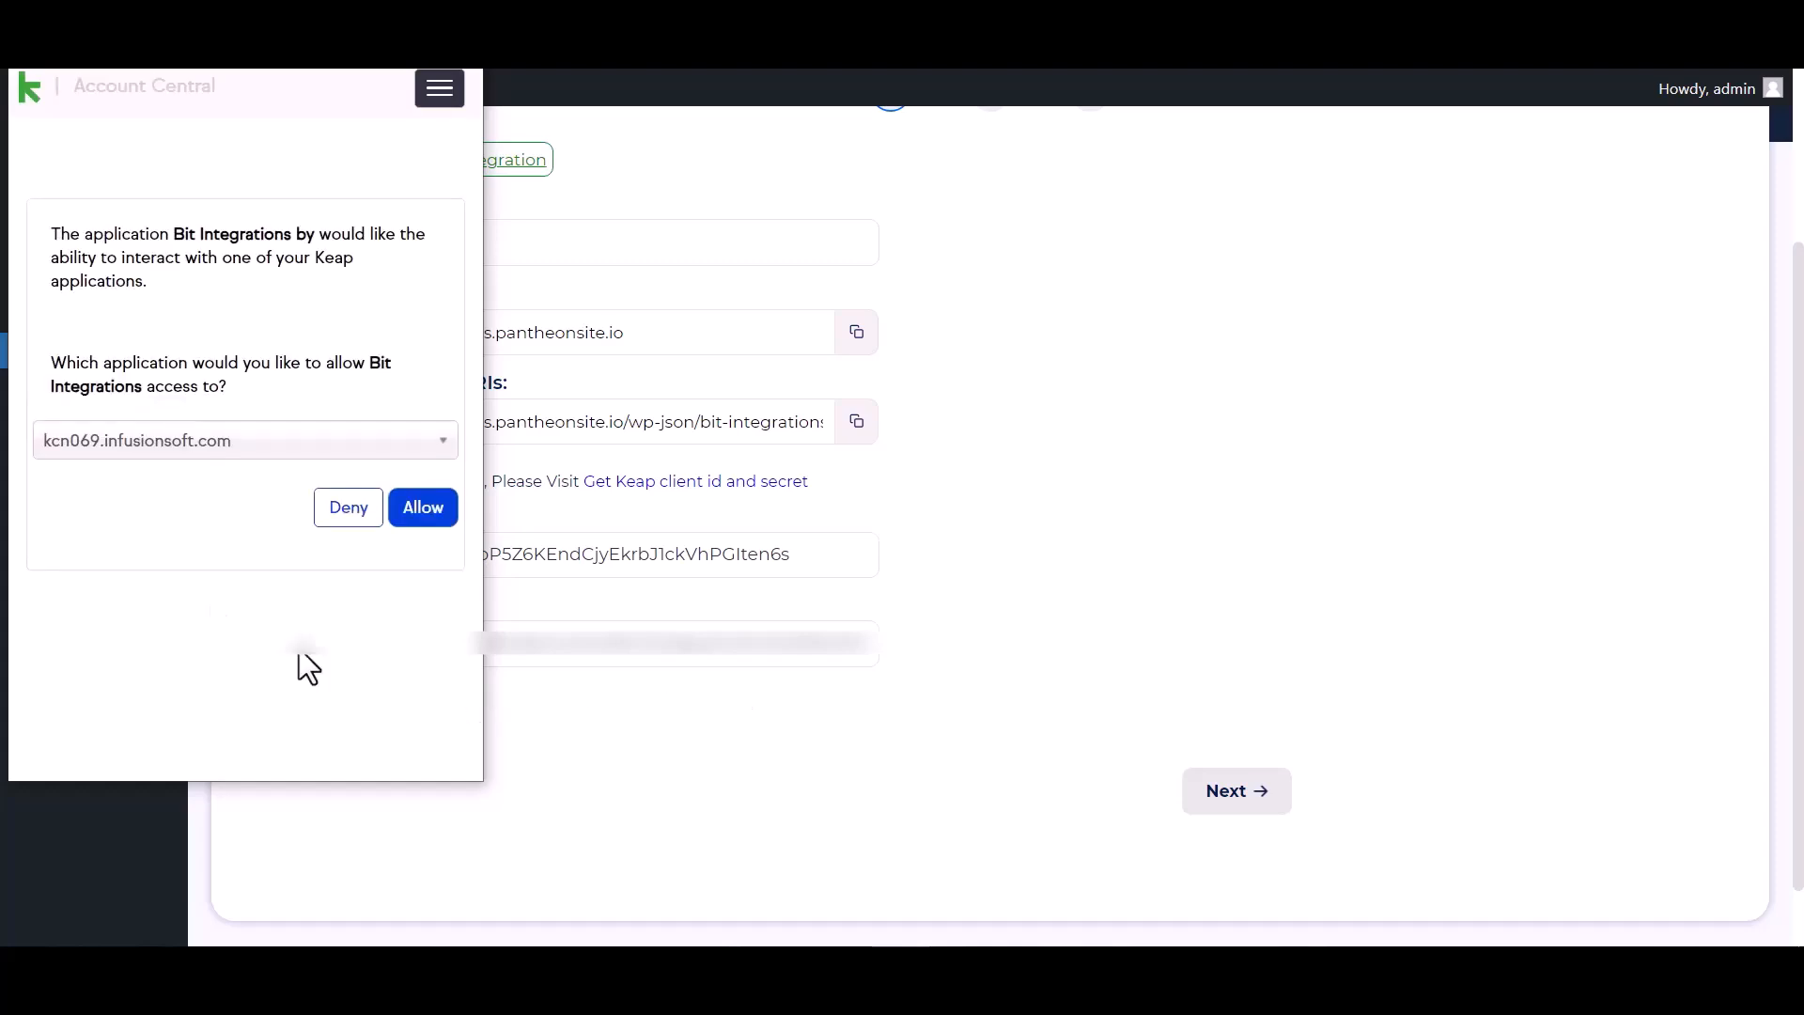
pyautogui.click(434, 526)
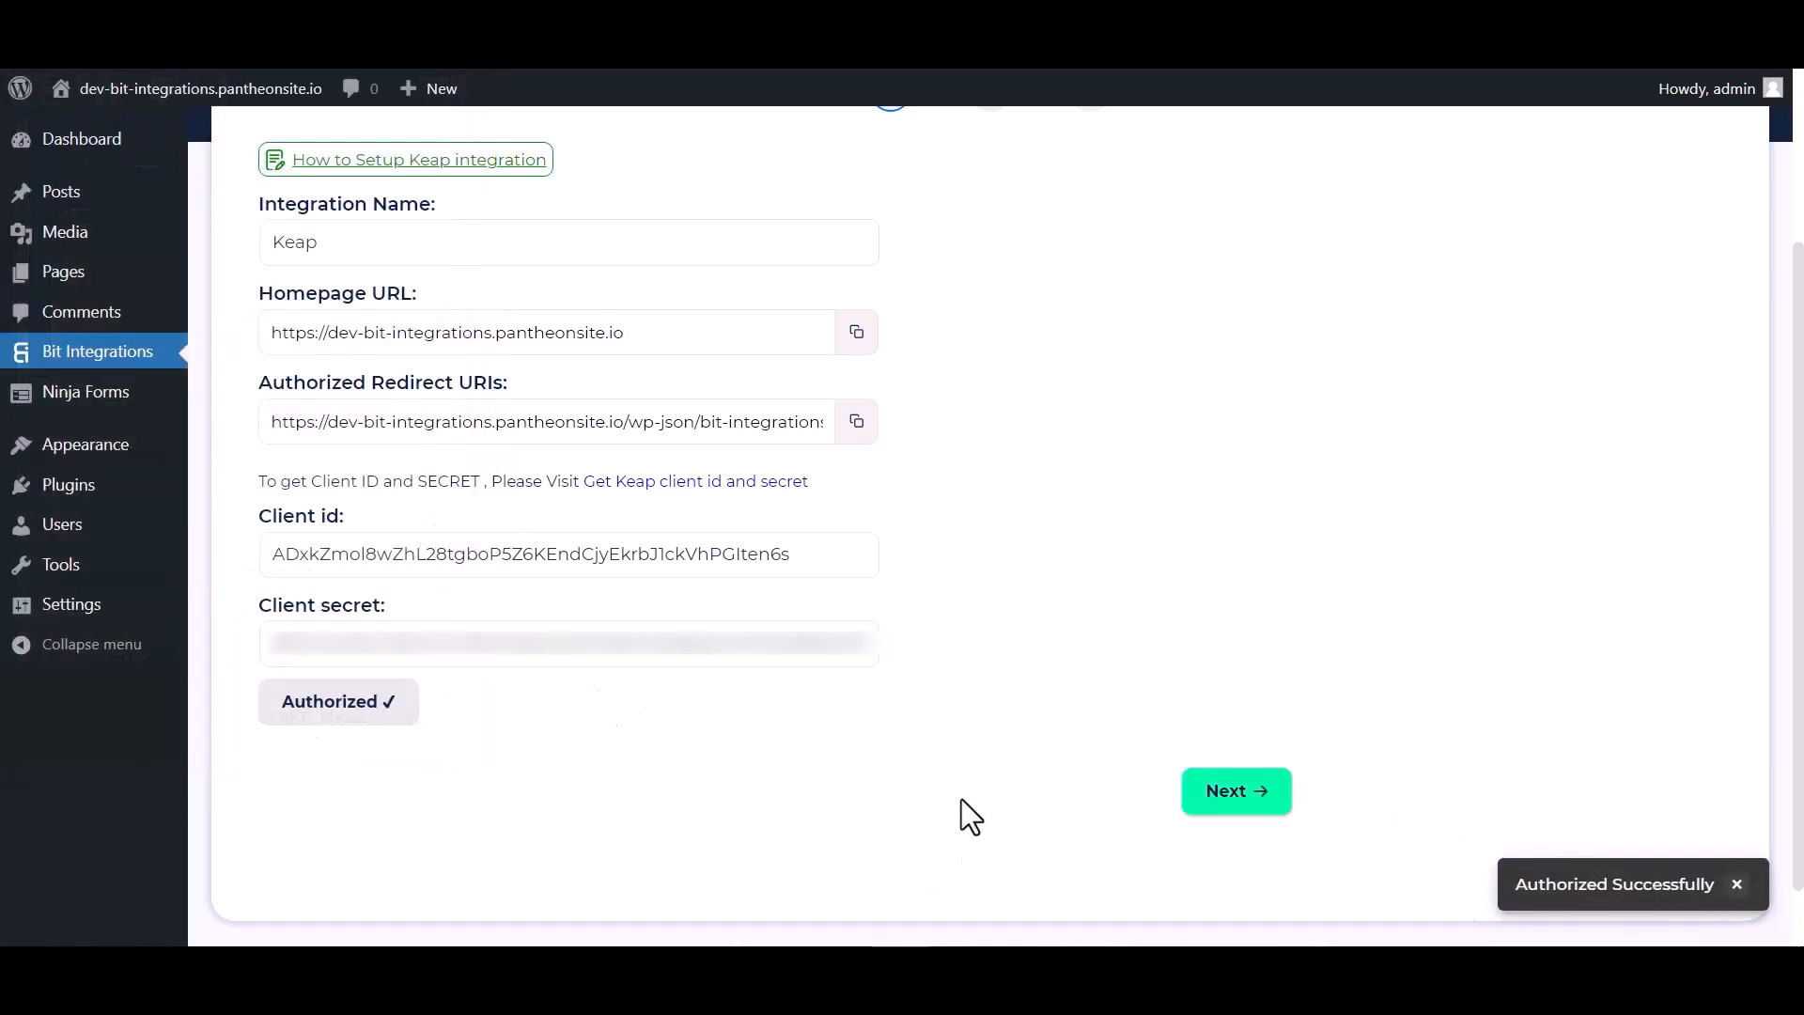
# - Map the form's First Name and Email to Keap's First Name and Email Addresses
pyautogui.click(1242, 801)
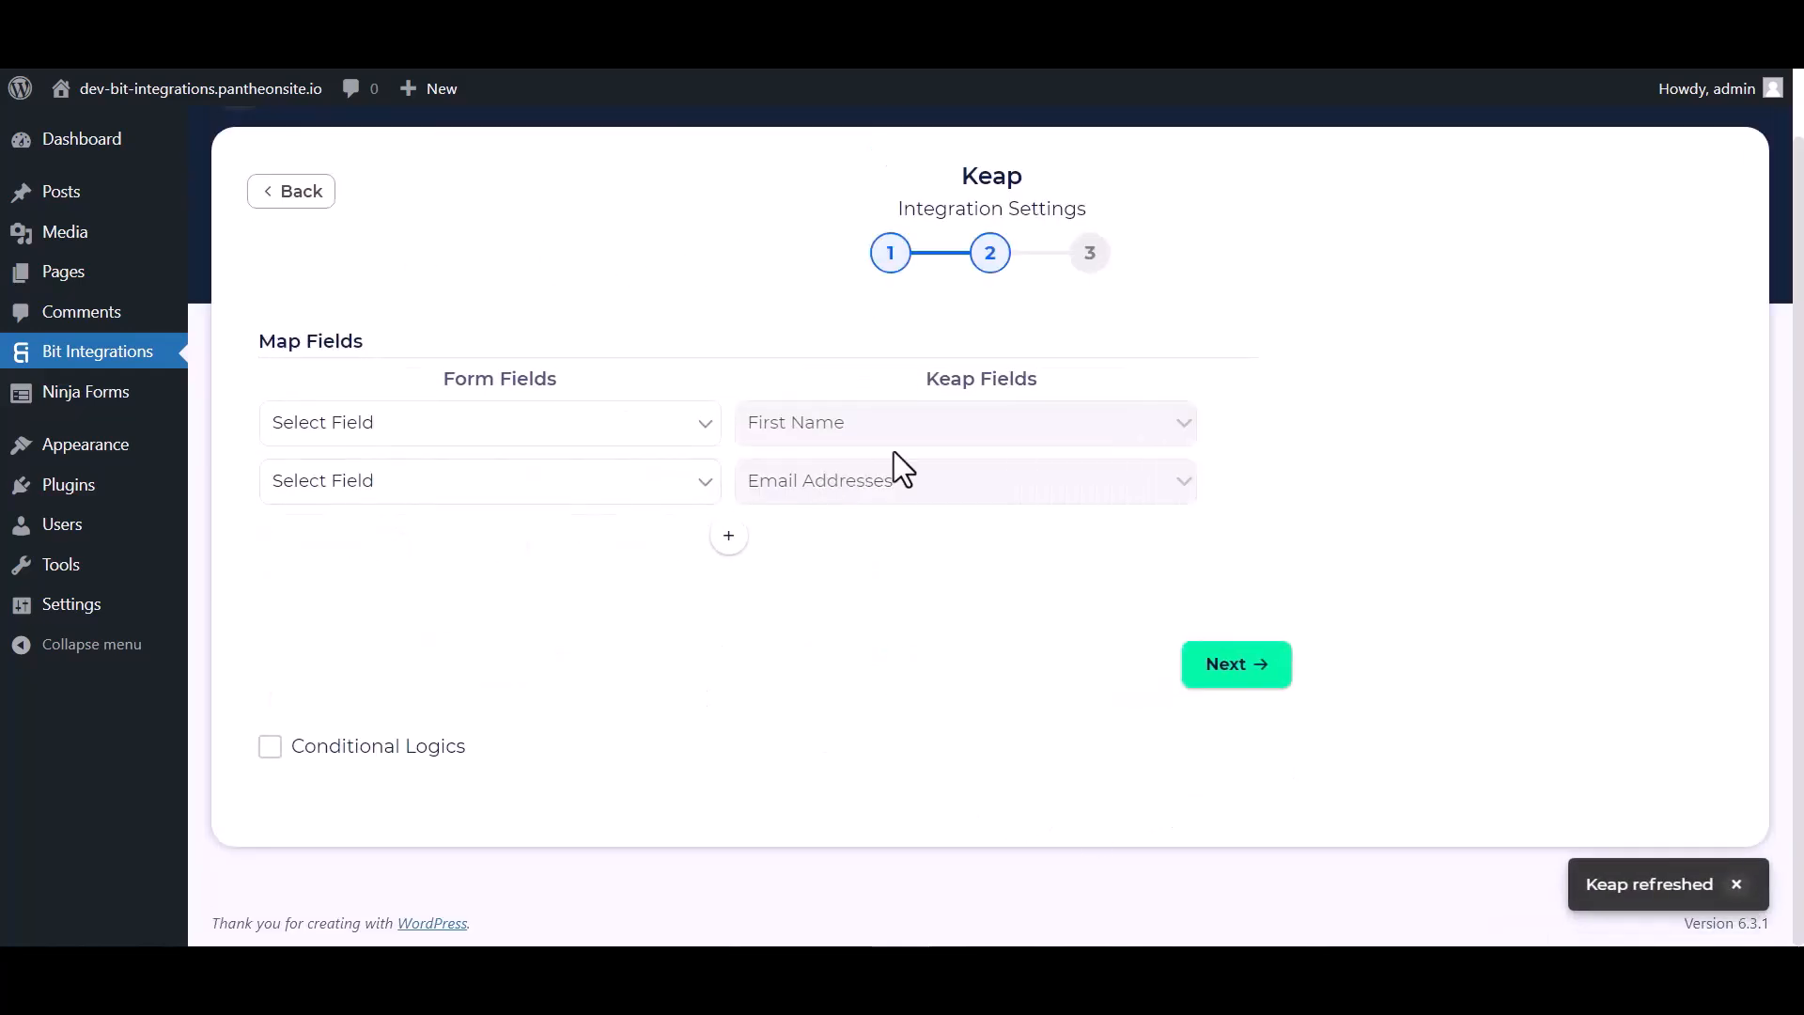
pyautogui.click(474, 427)
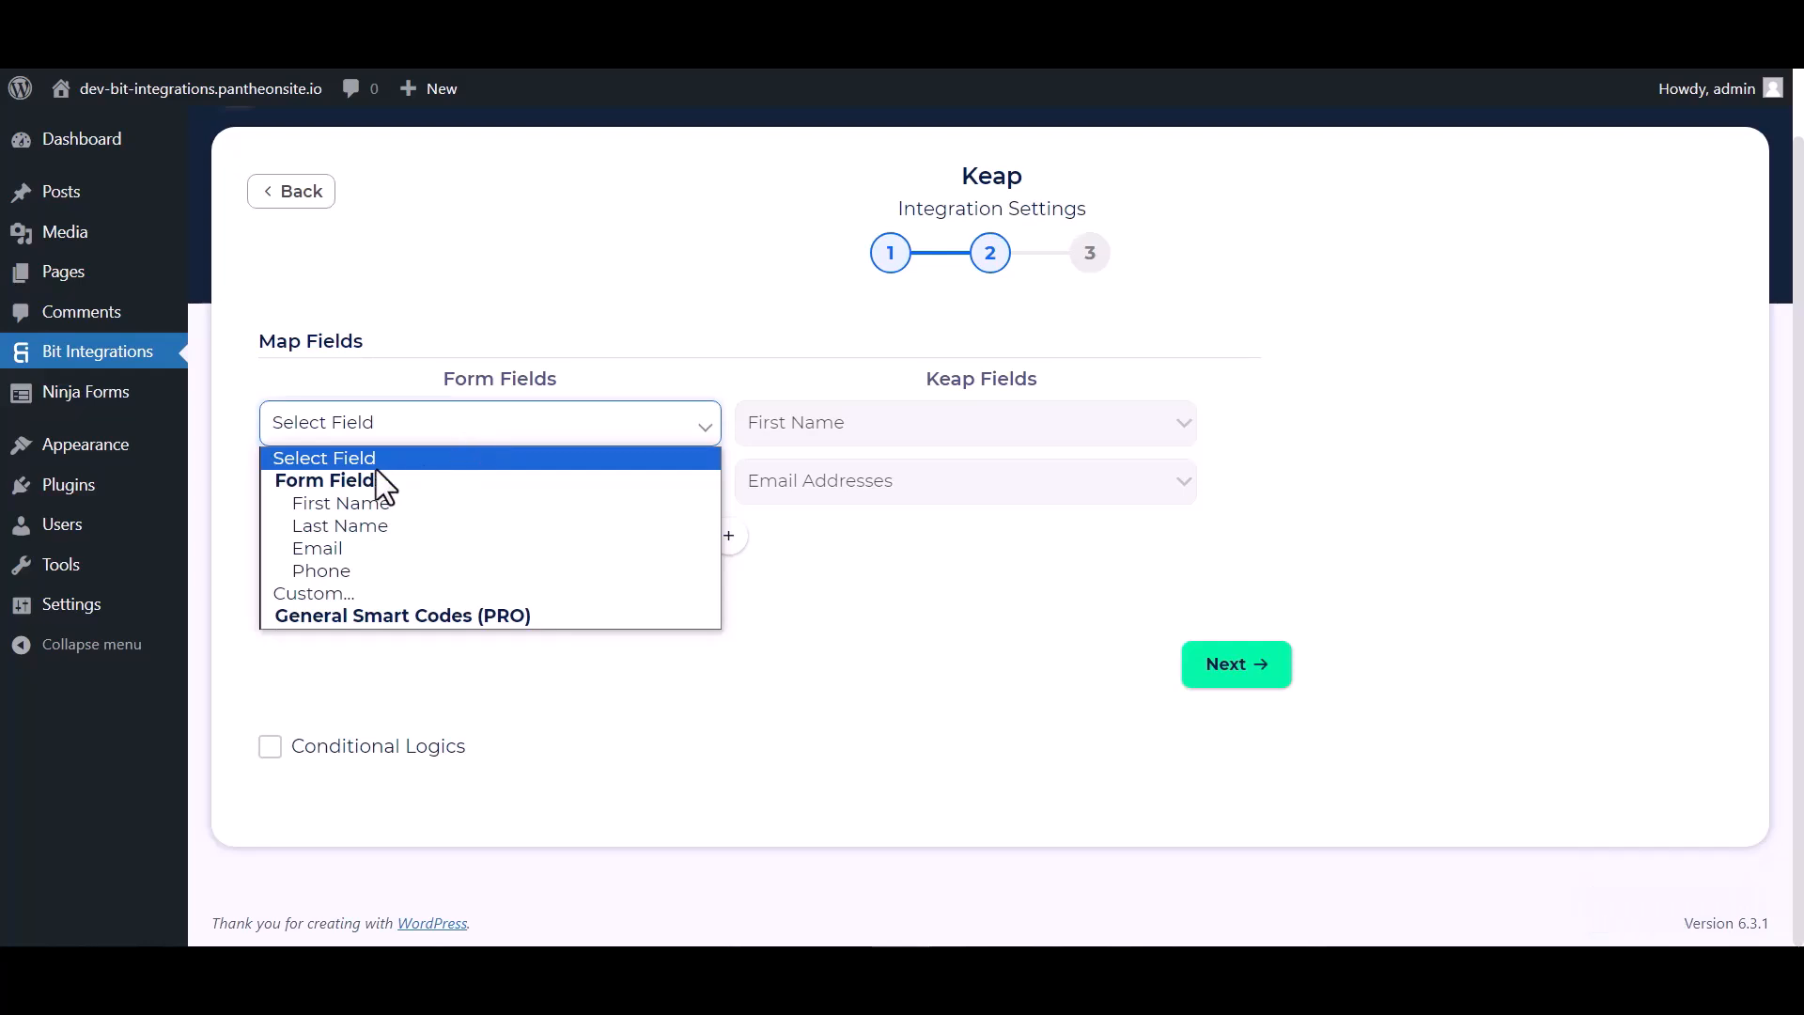
pyautogui.click(380, 502)
pyautogui.click(601, 484)
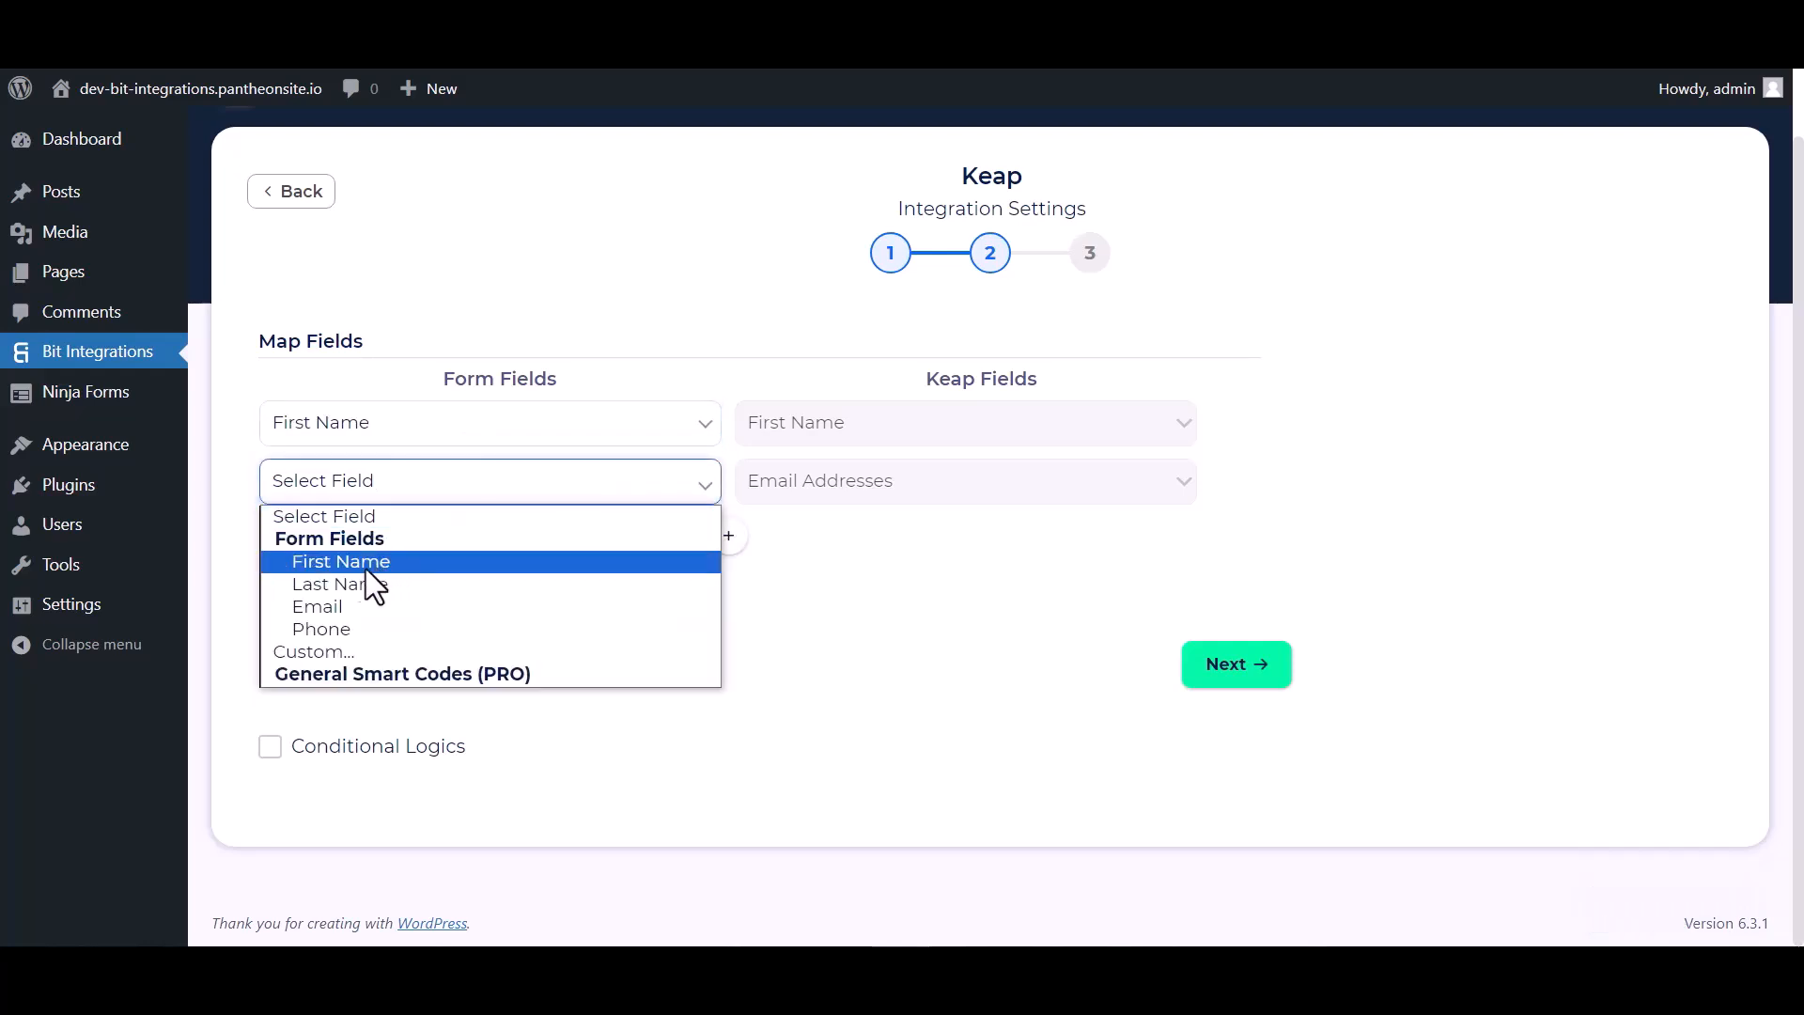
pyautogui.click(334, 606)
# - Add rows mapping the form's Last Name and Phone to Keap's Last Name and Phone Numbers
pyautogui.click(728, 536)
pyautogui.click(800, 541)
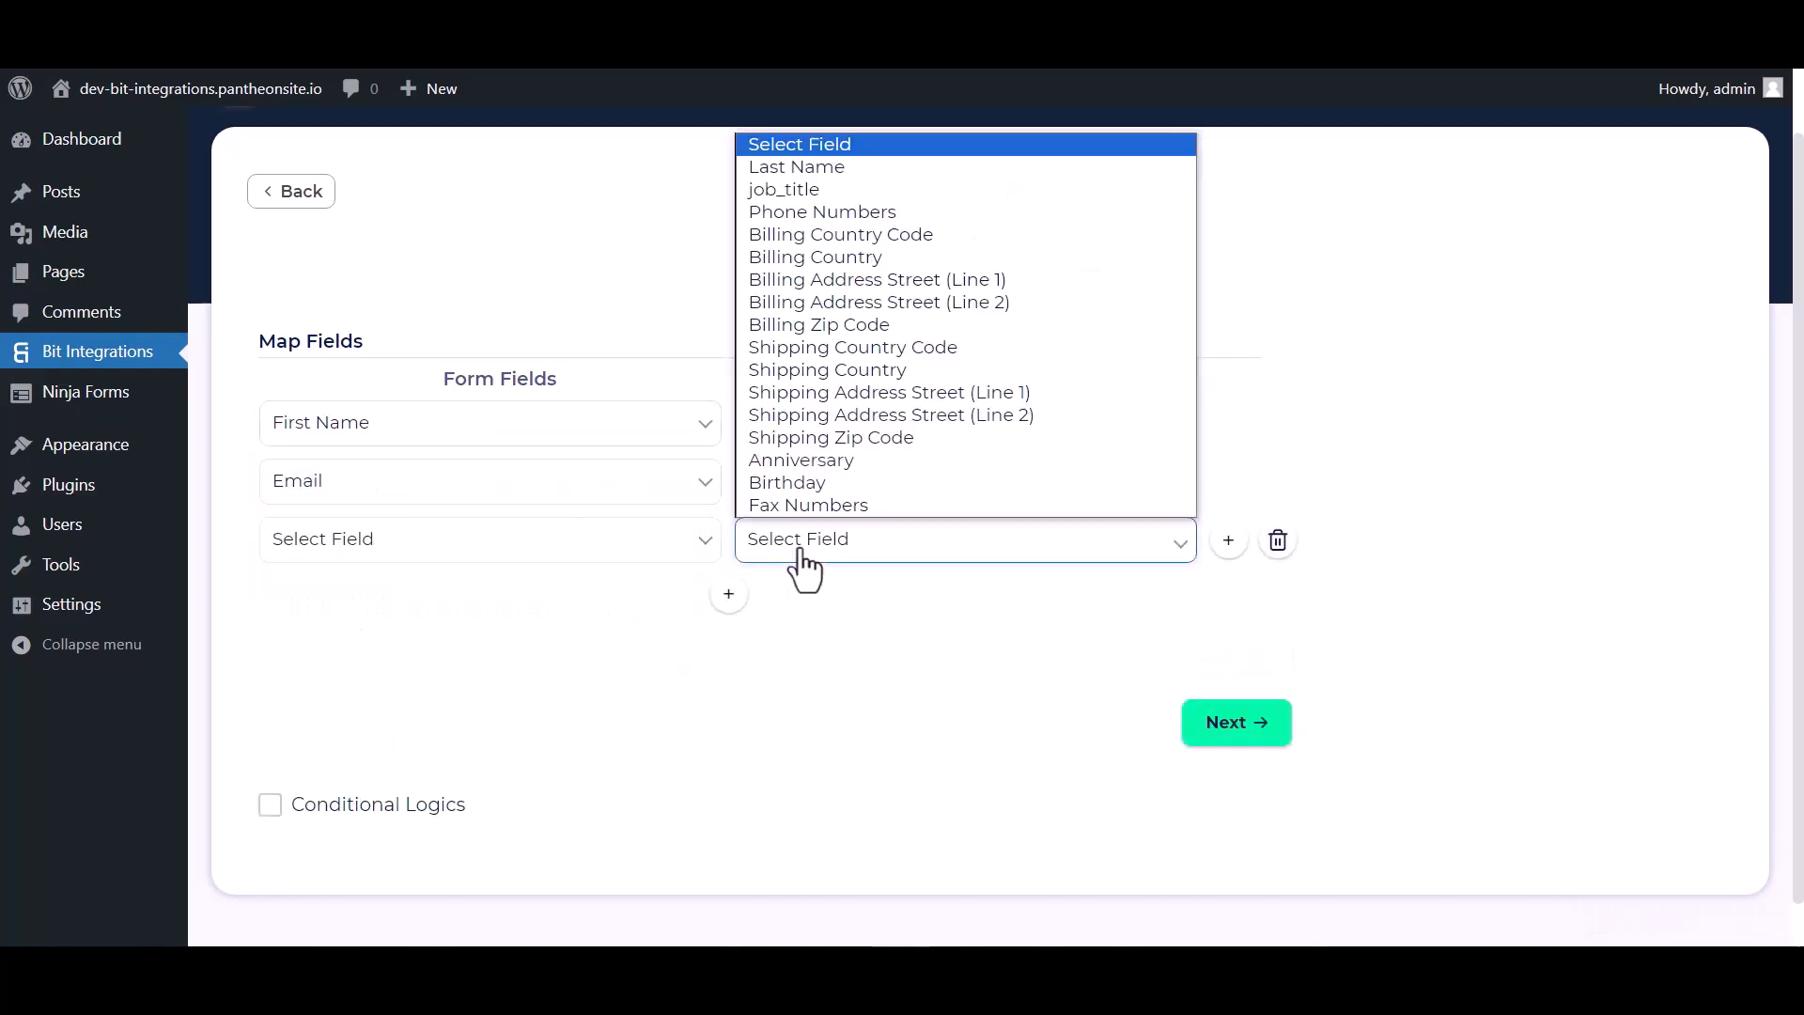
pyautogui.click(808, 167)
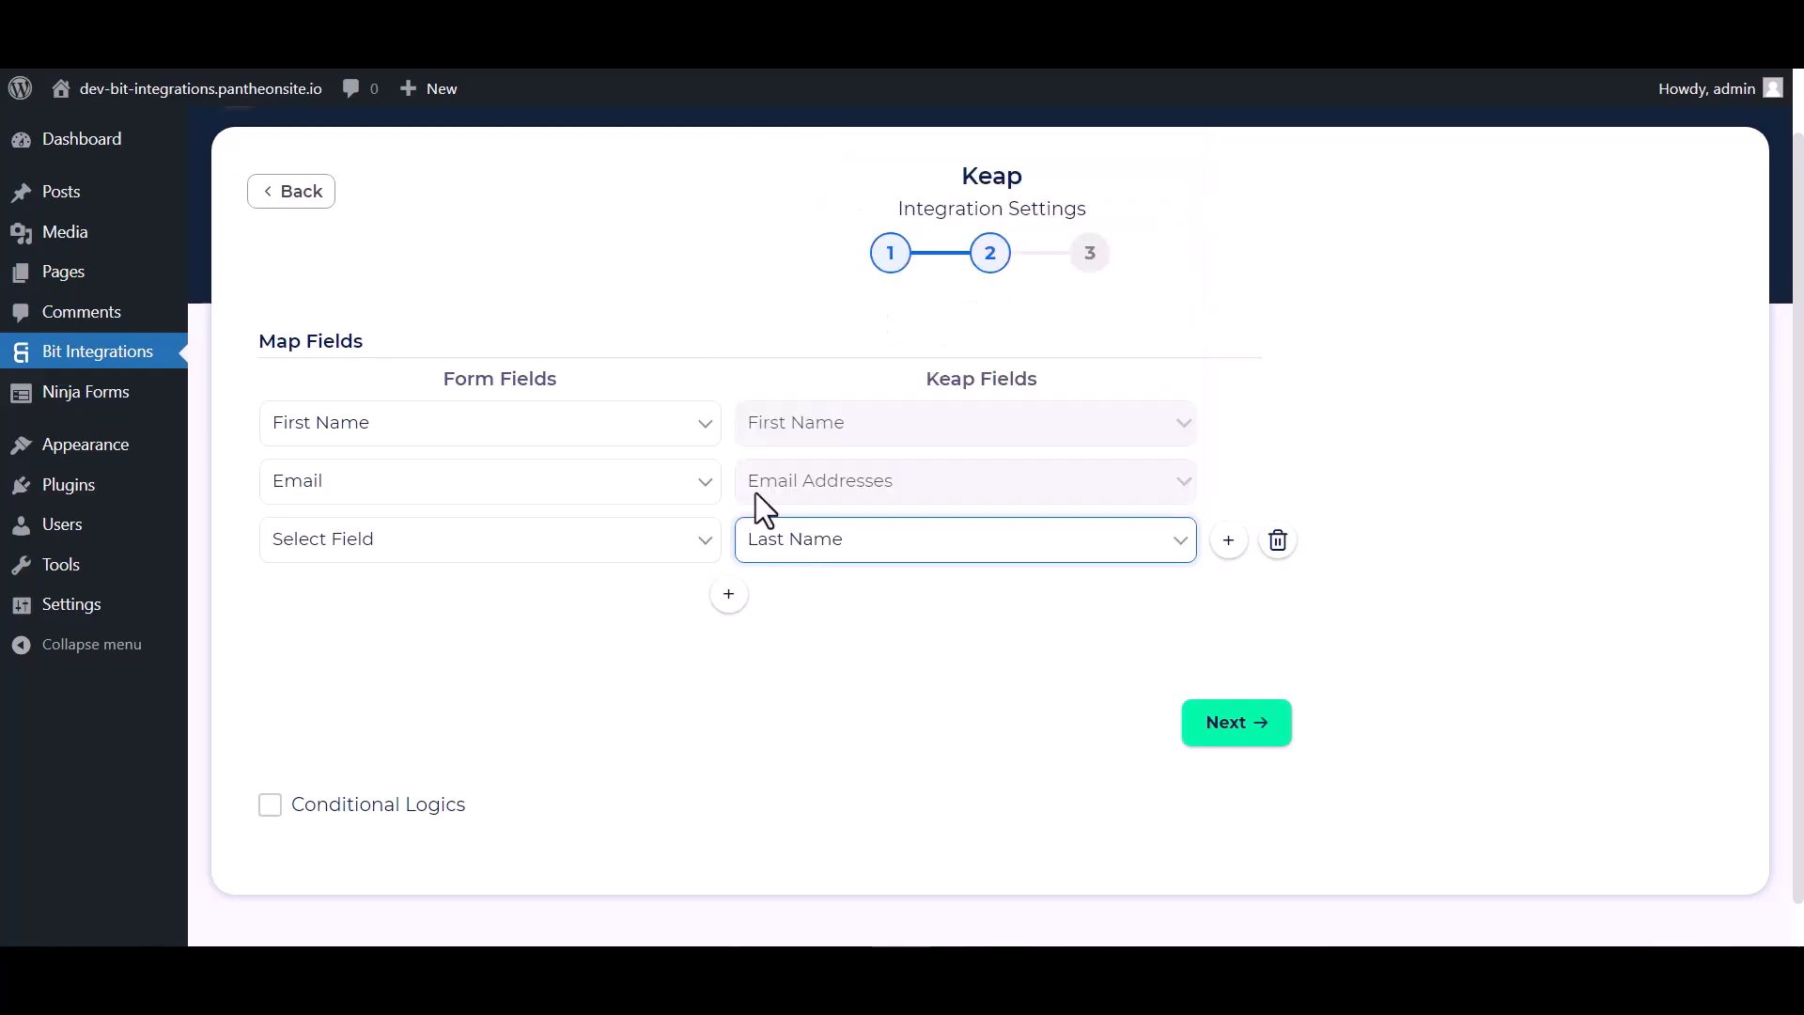
pyautogui.click(615, 553)
pyautogui.click(331, 641)
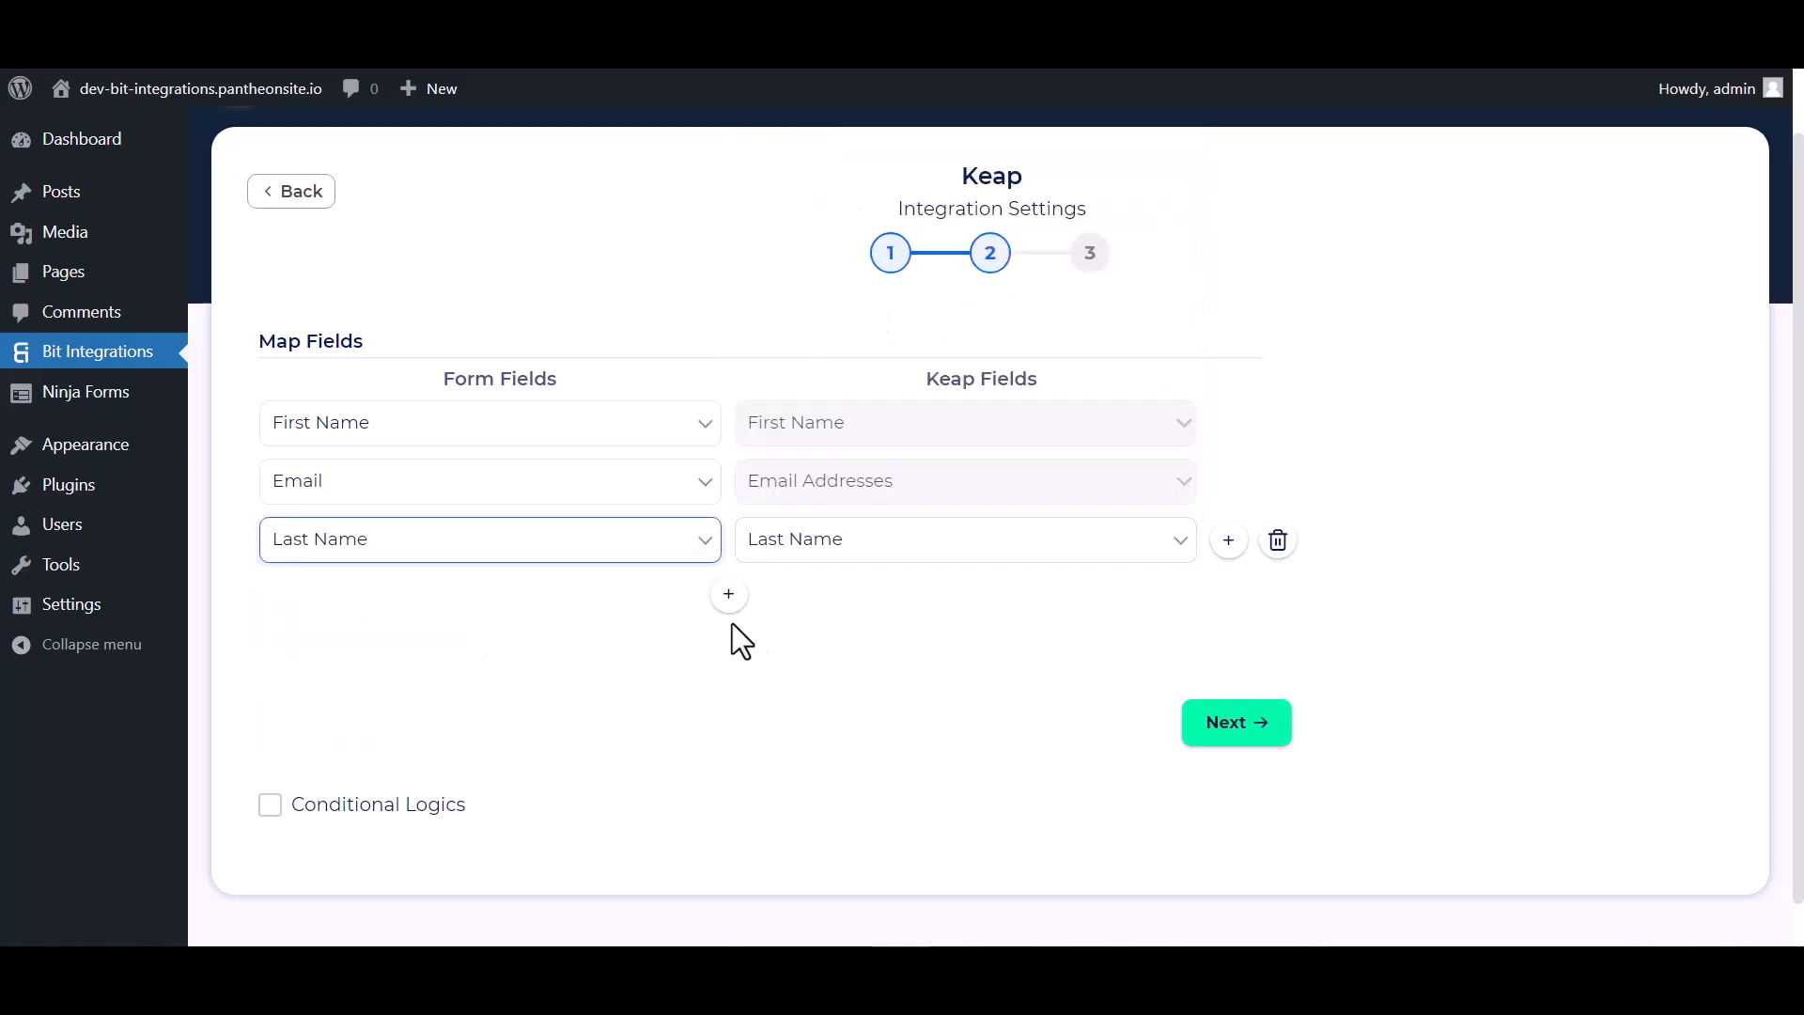
pyautogui.click(728, 594)
pyautogui.click(792, 610)
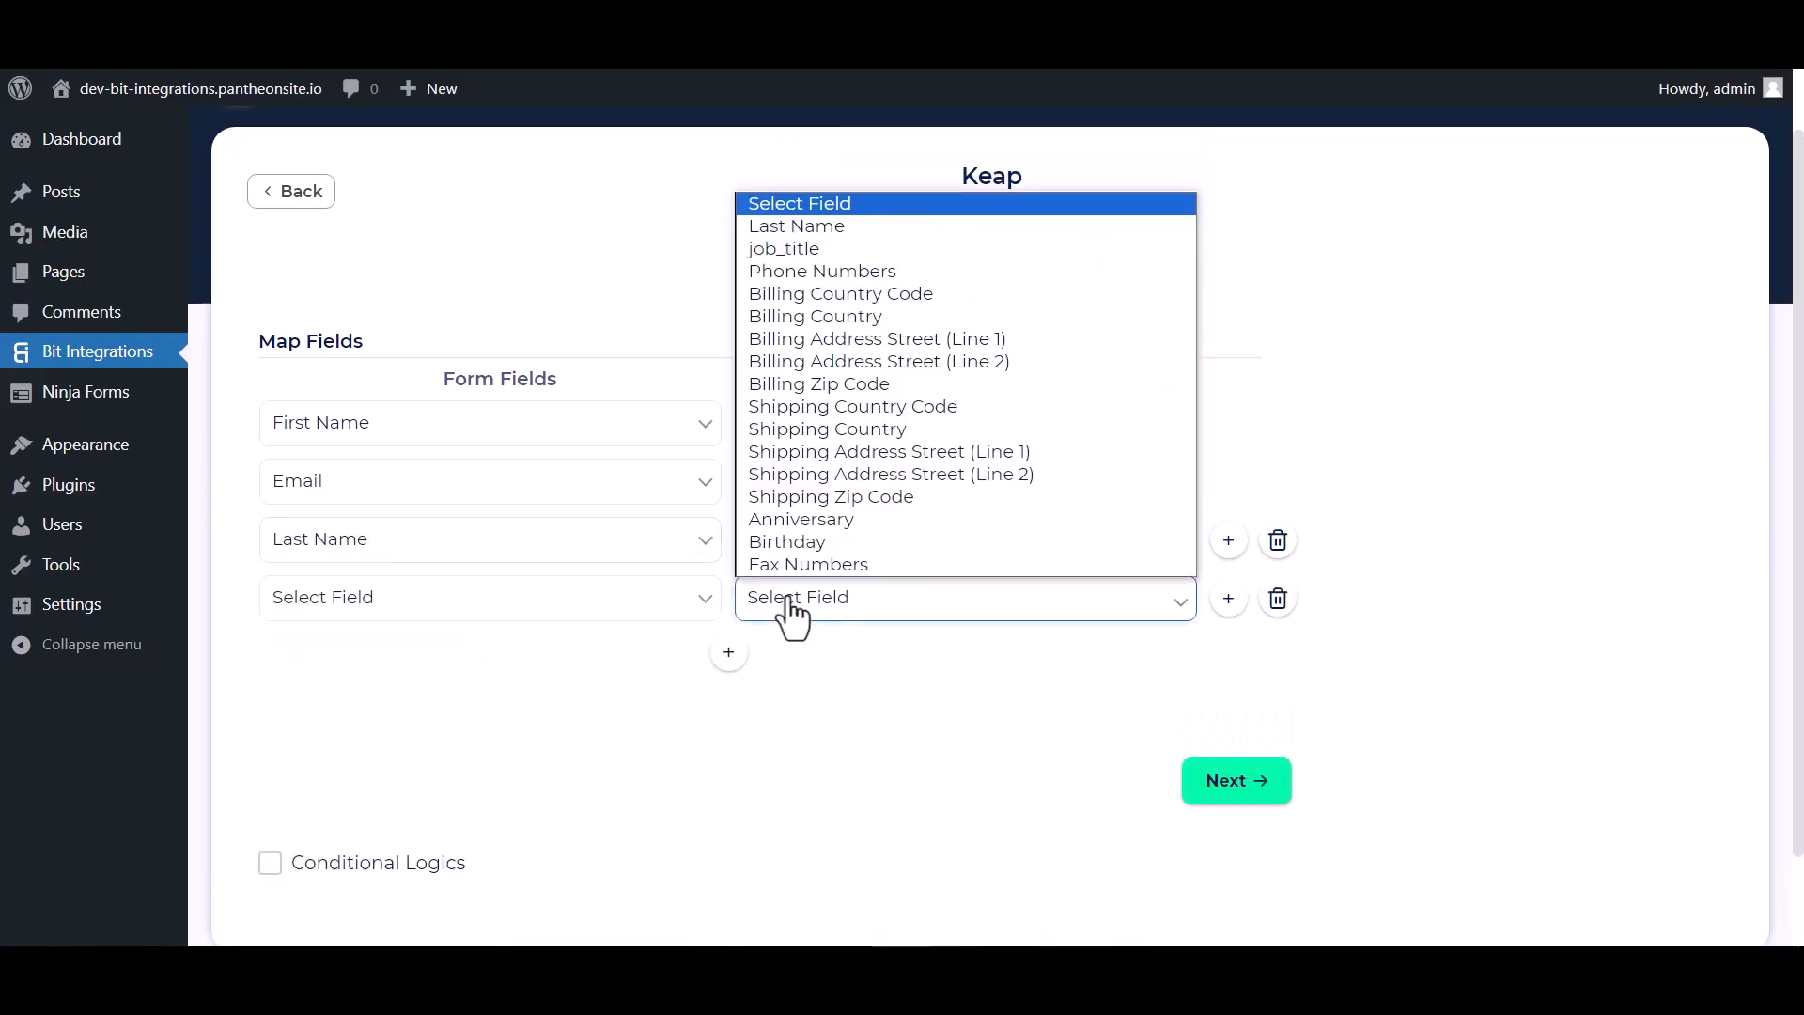
pyautogui.click(793, 272)
pyautogui.click(632, 608)
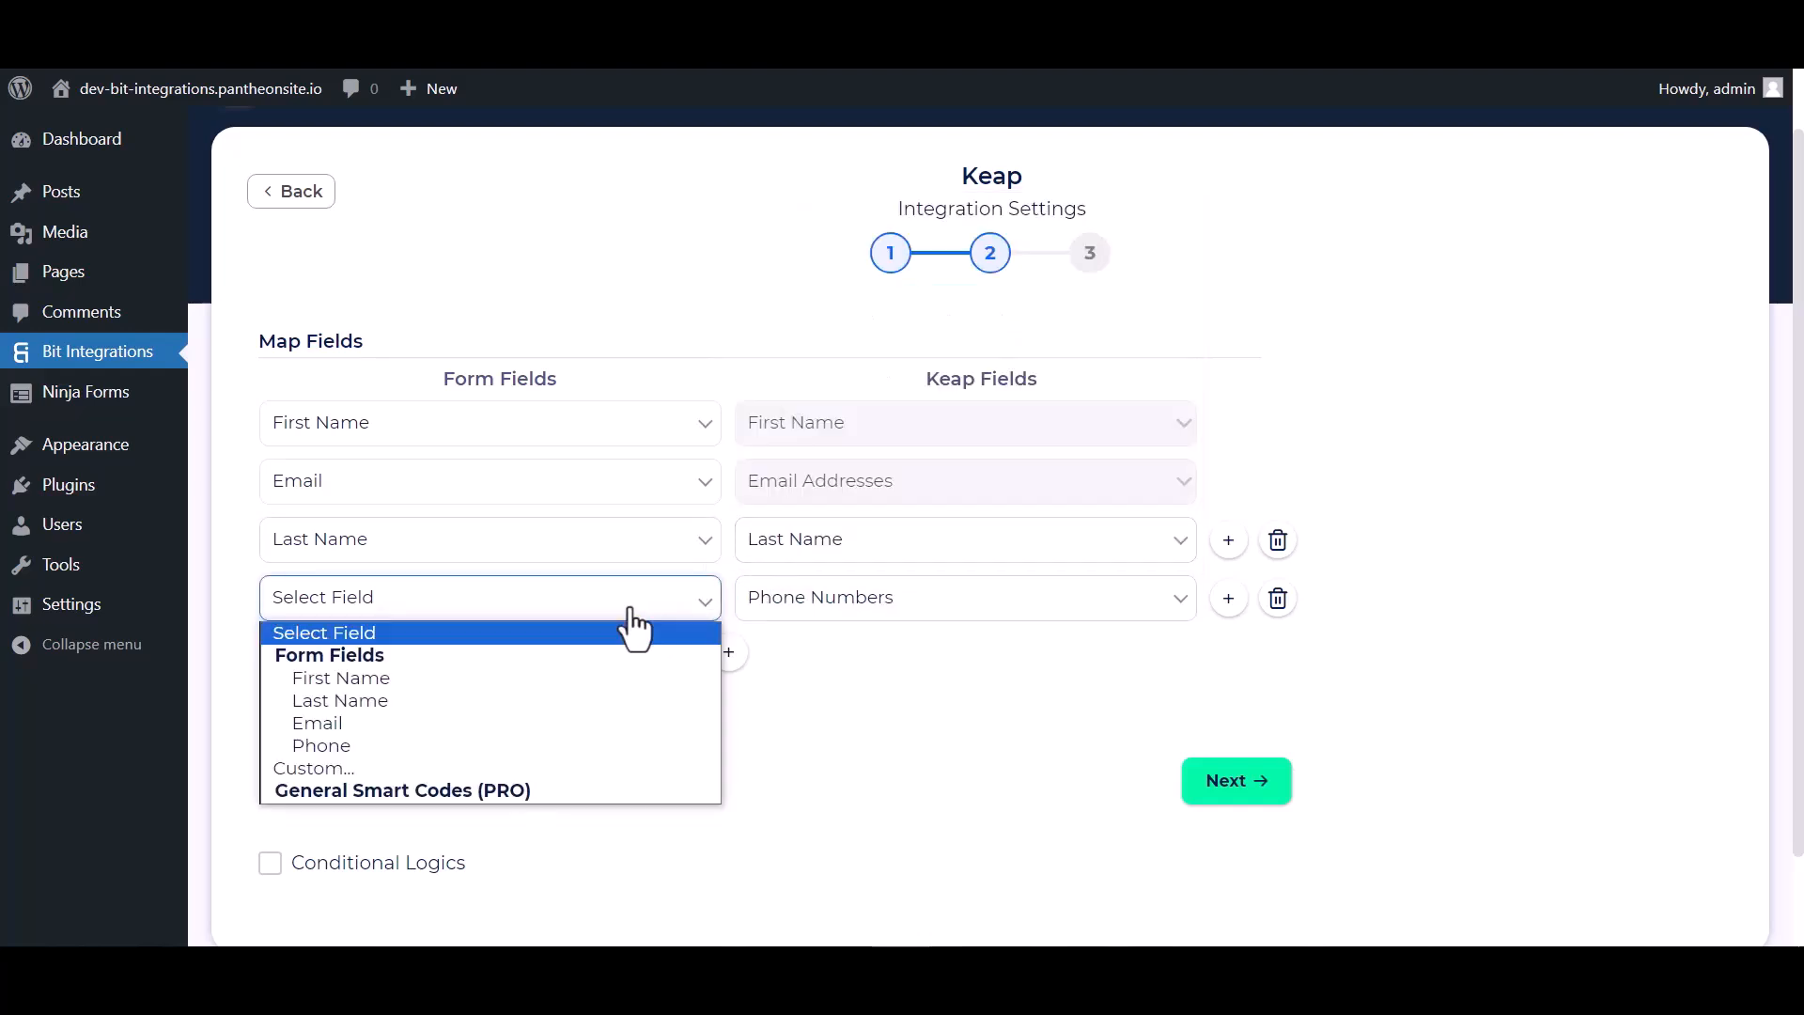
pyautogui.click(324, 745)
# - Leave conditional logic switched off and continue to the final integration step
pyautogui.scroll(-1, 583, 738)
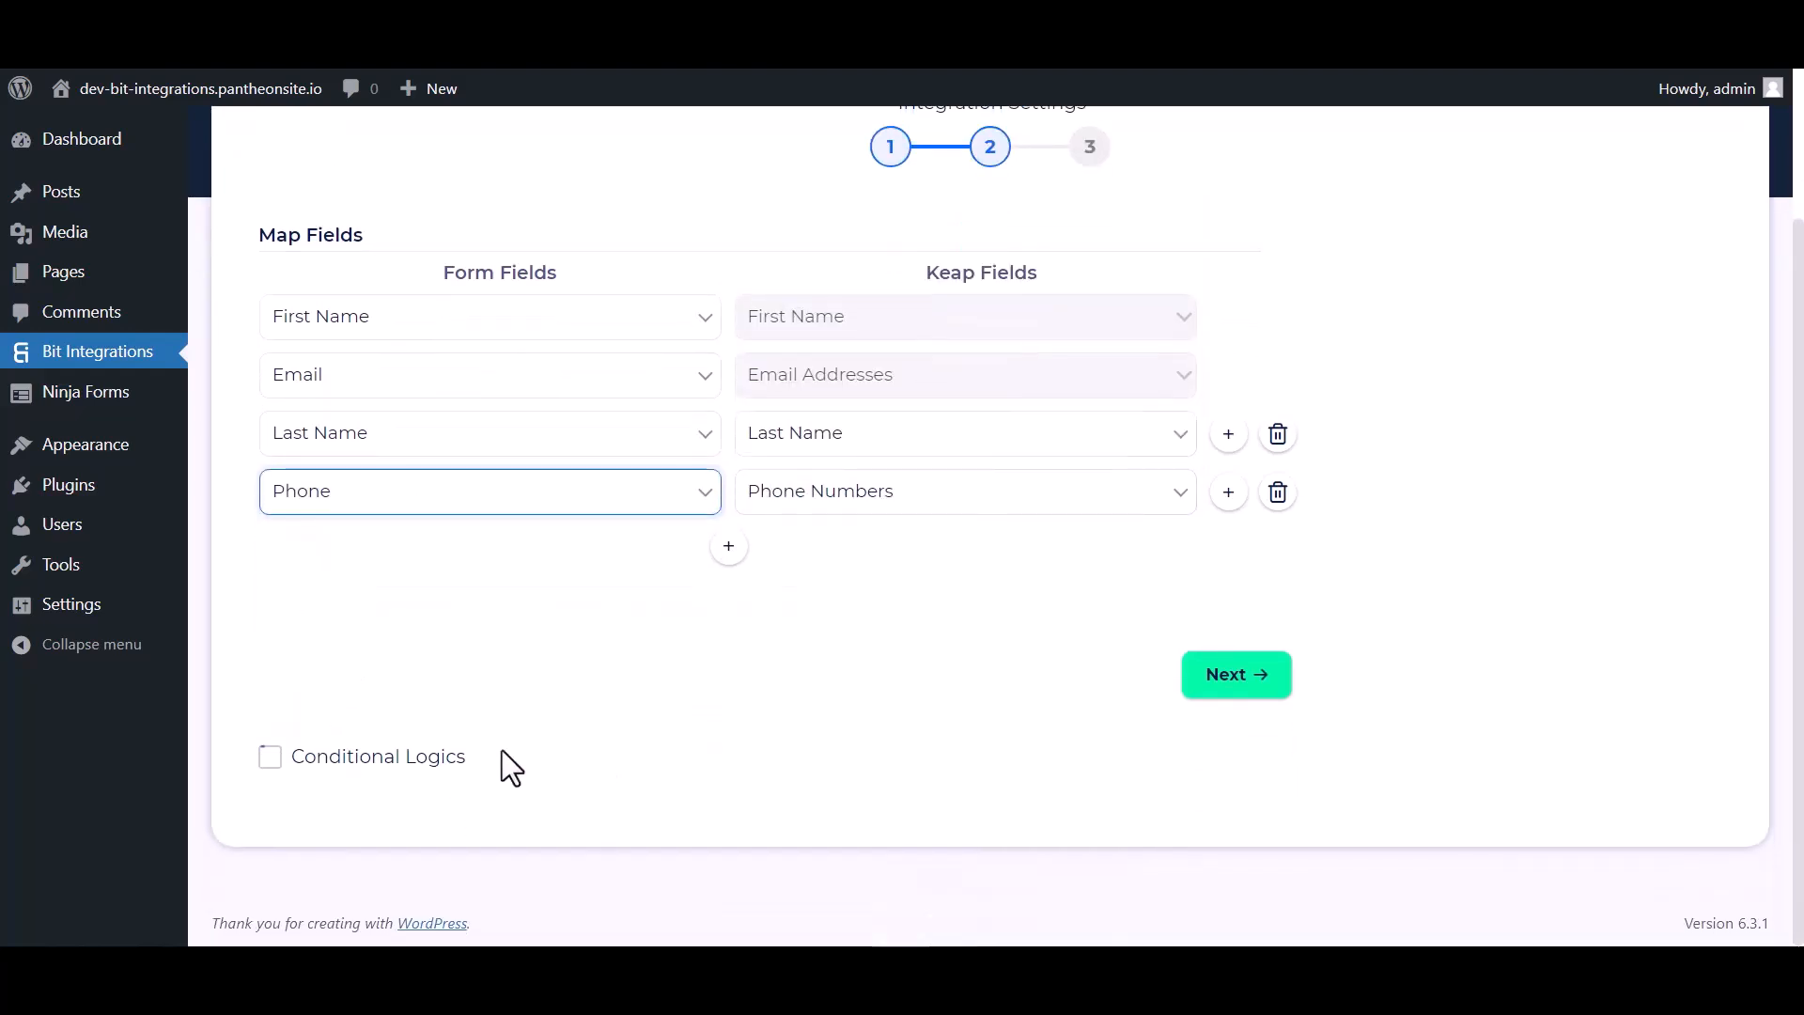
pyautogui.click(269, 758)
pyautogui.scroll(-2, 549, 773)
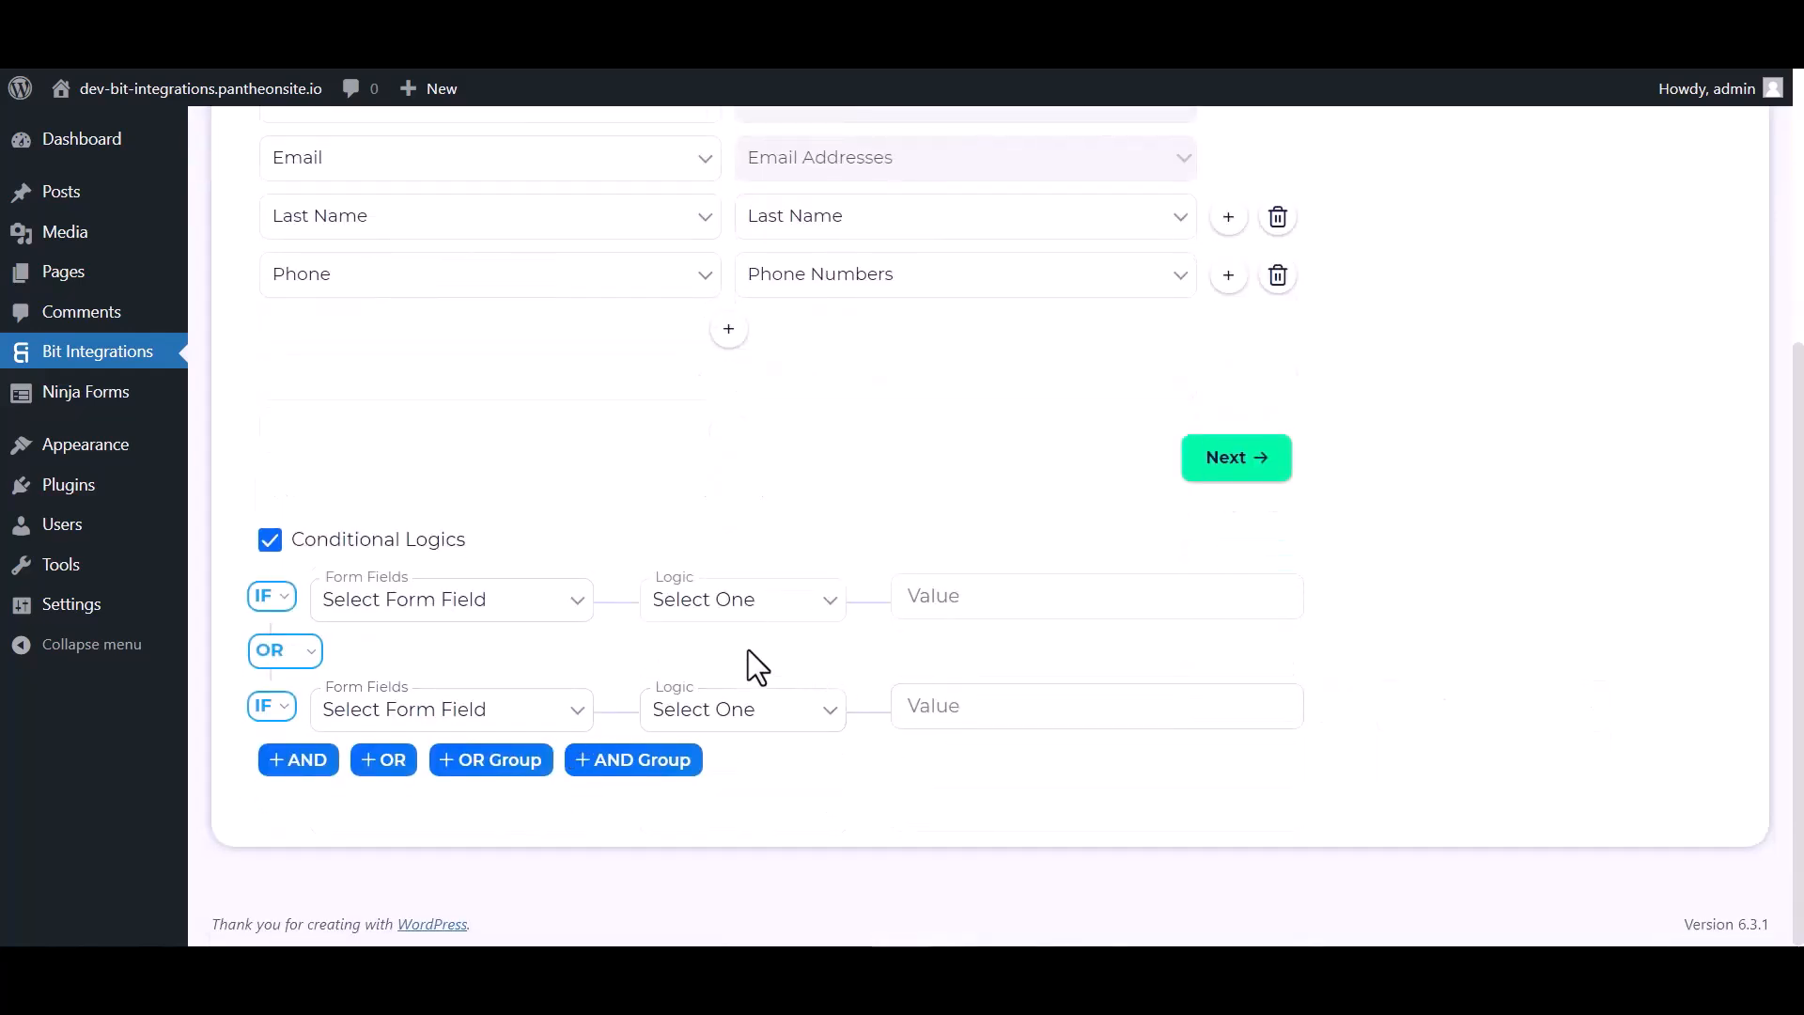
pyautogui.click(275, 542)
pyautogui.click(1243, 684)
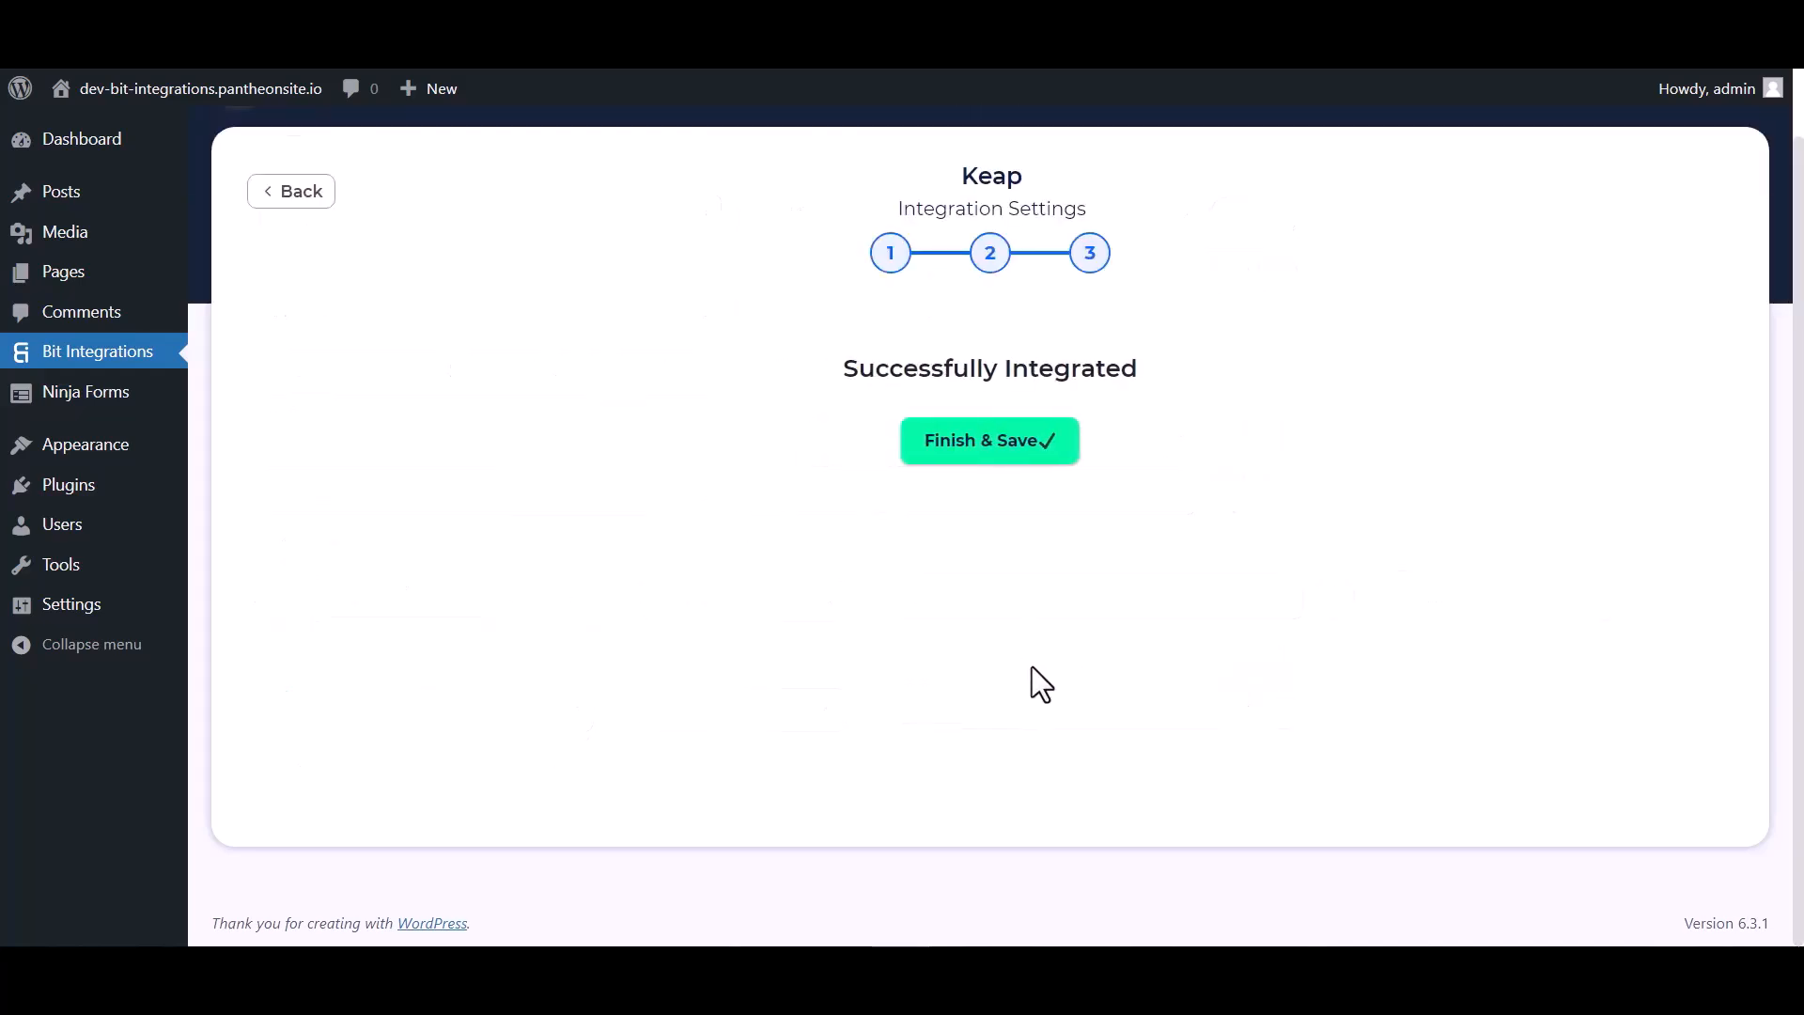
# - Save the Keap integration, then submit the form as 'Bit' 'Integrations' with a test phone and e-mail
pyautogui.click(987, 442)
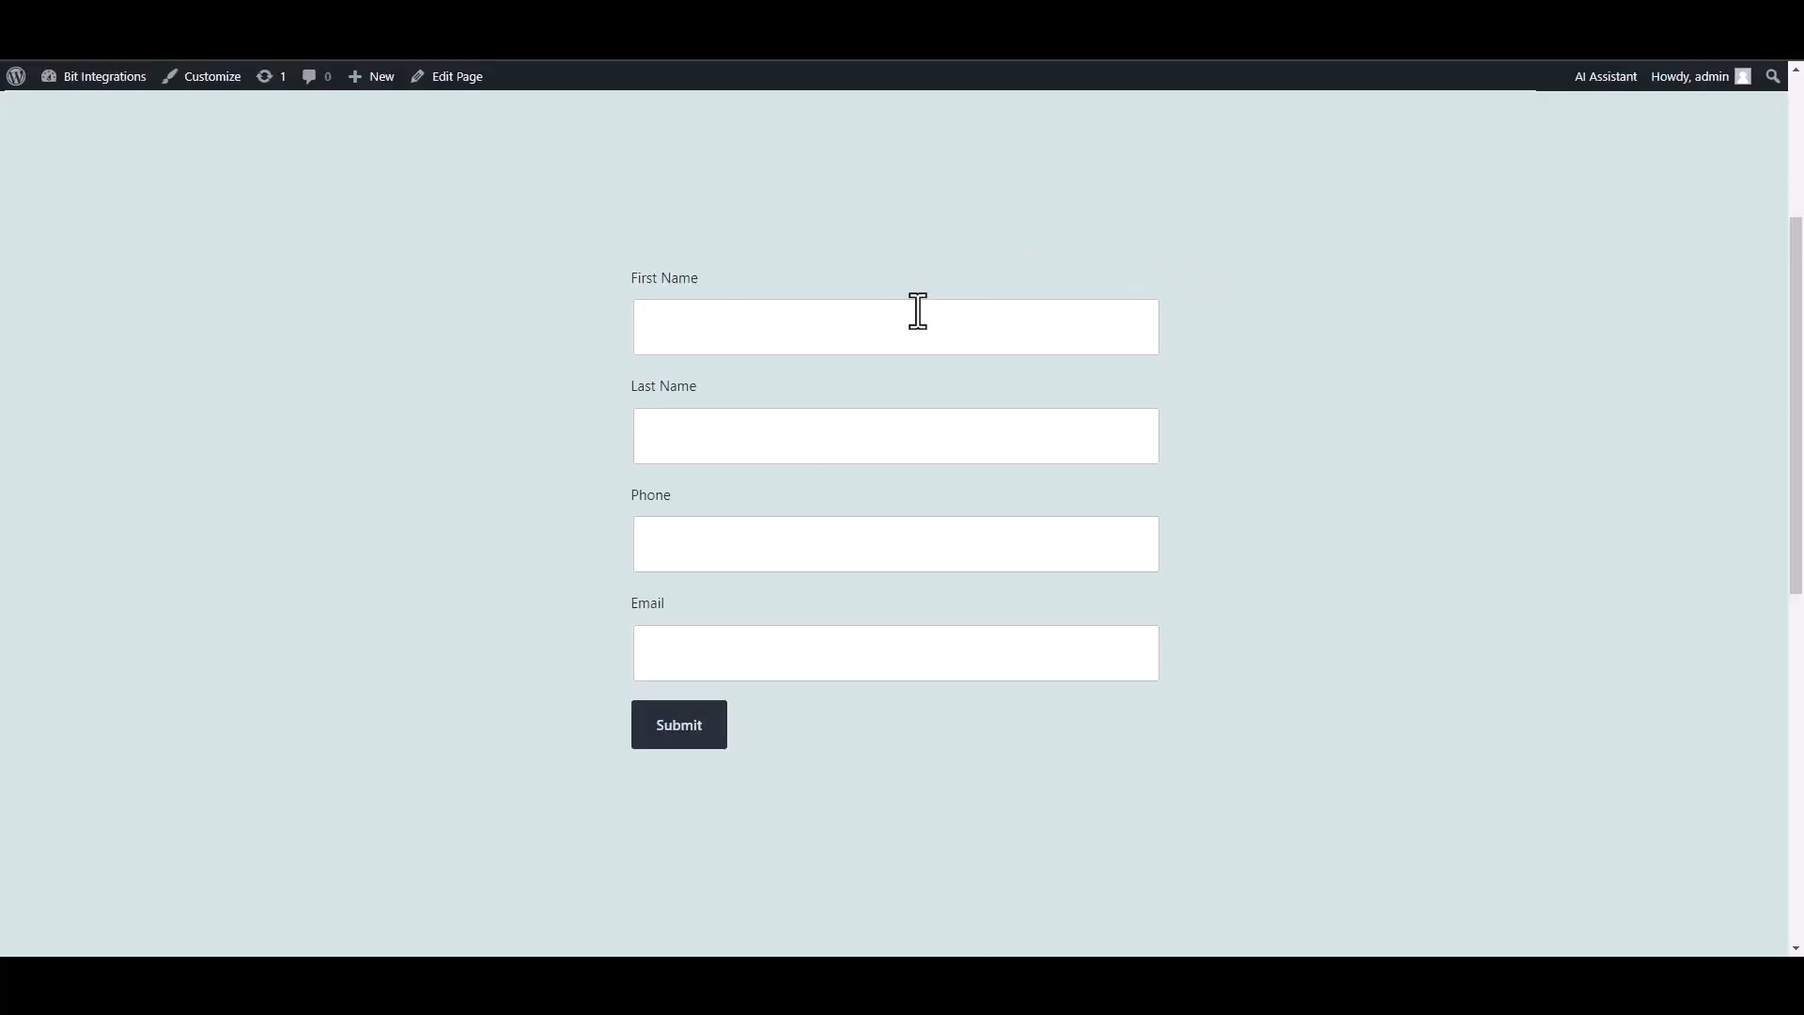
pyautogui.write('Bit')
pyautogui.click(1027, 442)
pyautogui.write('Integrations')
pyautogui.click(1011, 561)
pyautogui.write('444555666')
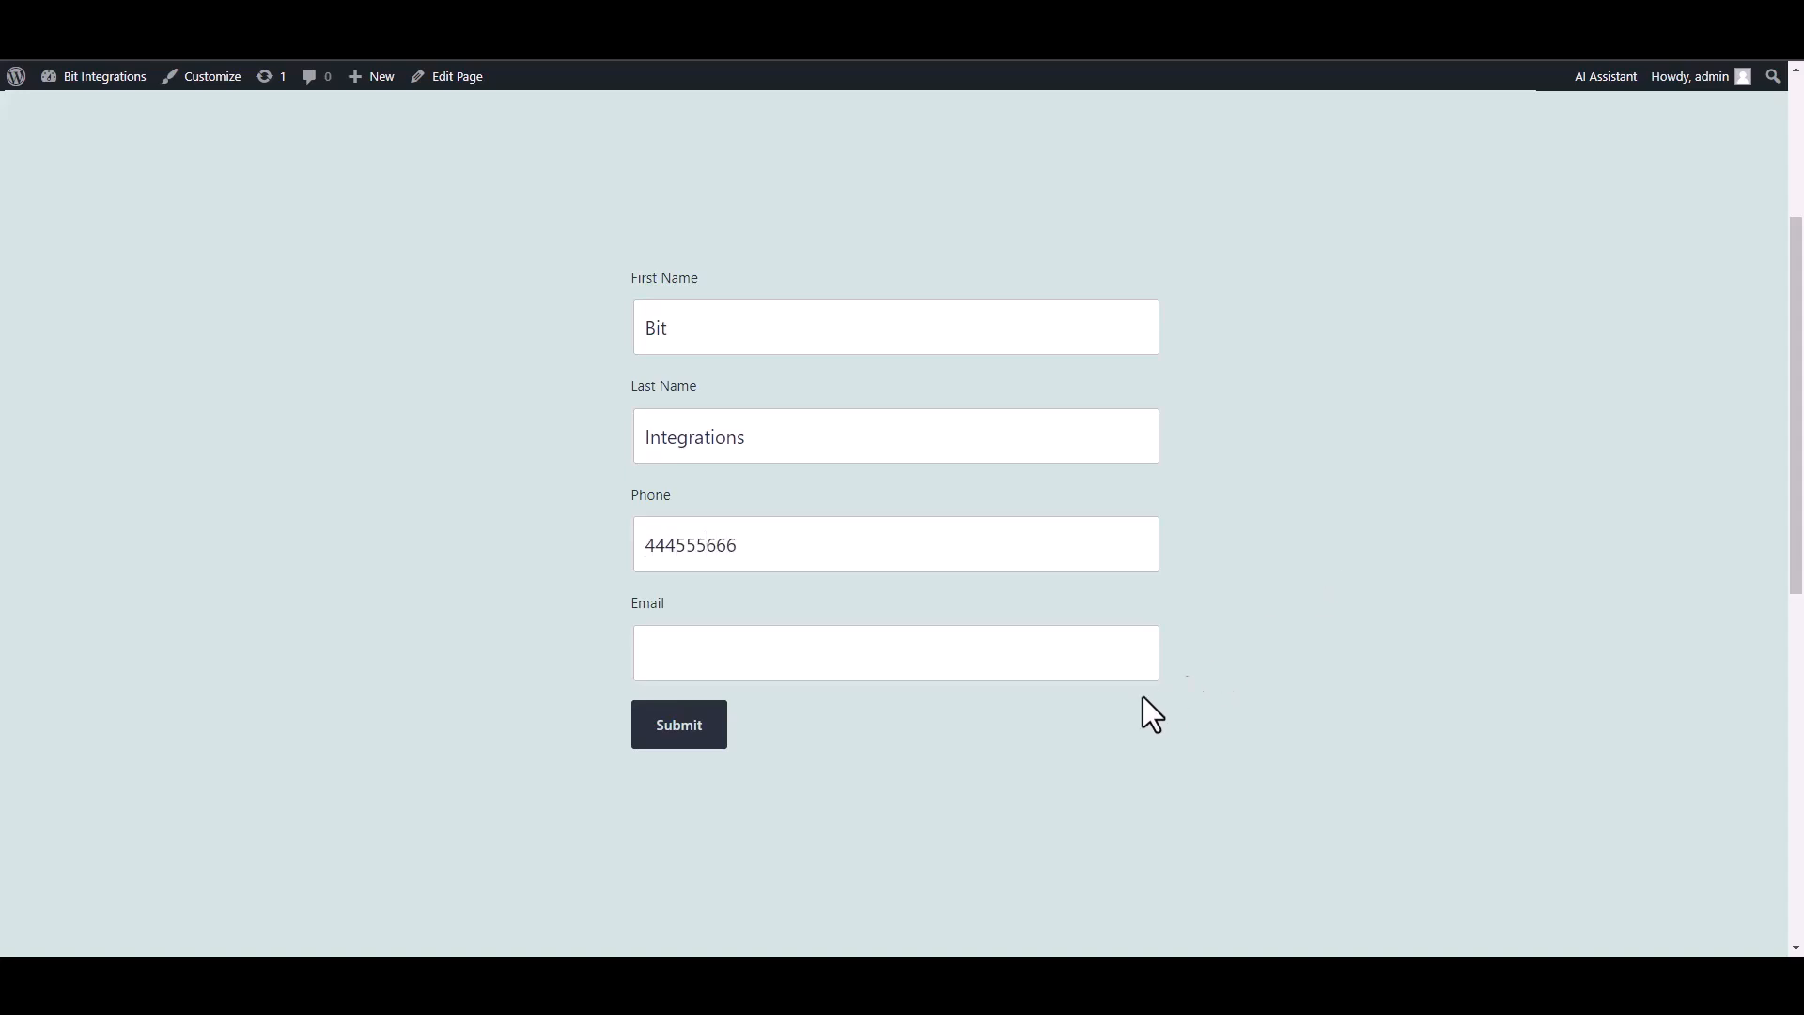
pyautogui.click(1079, 652)
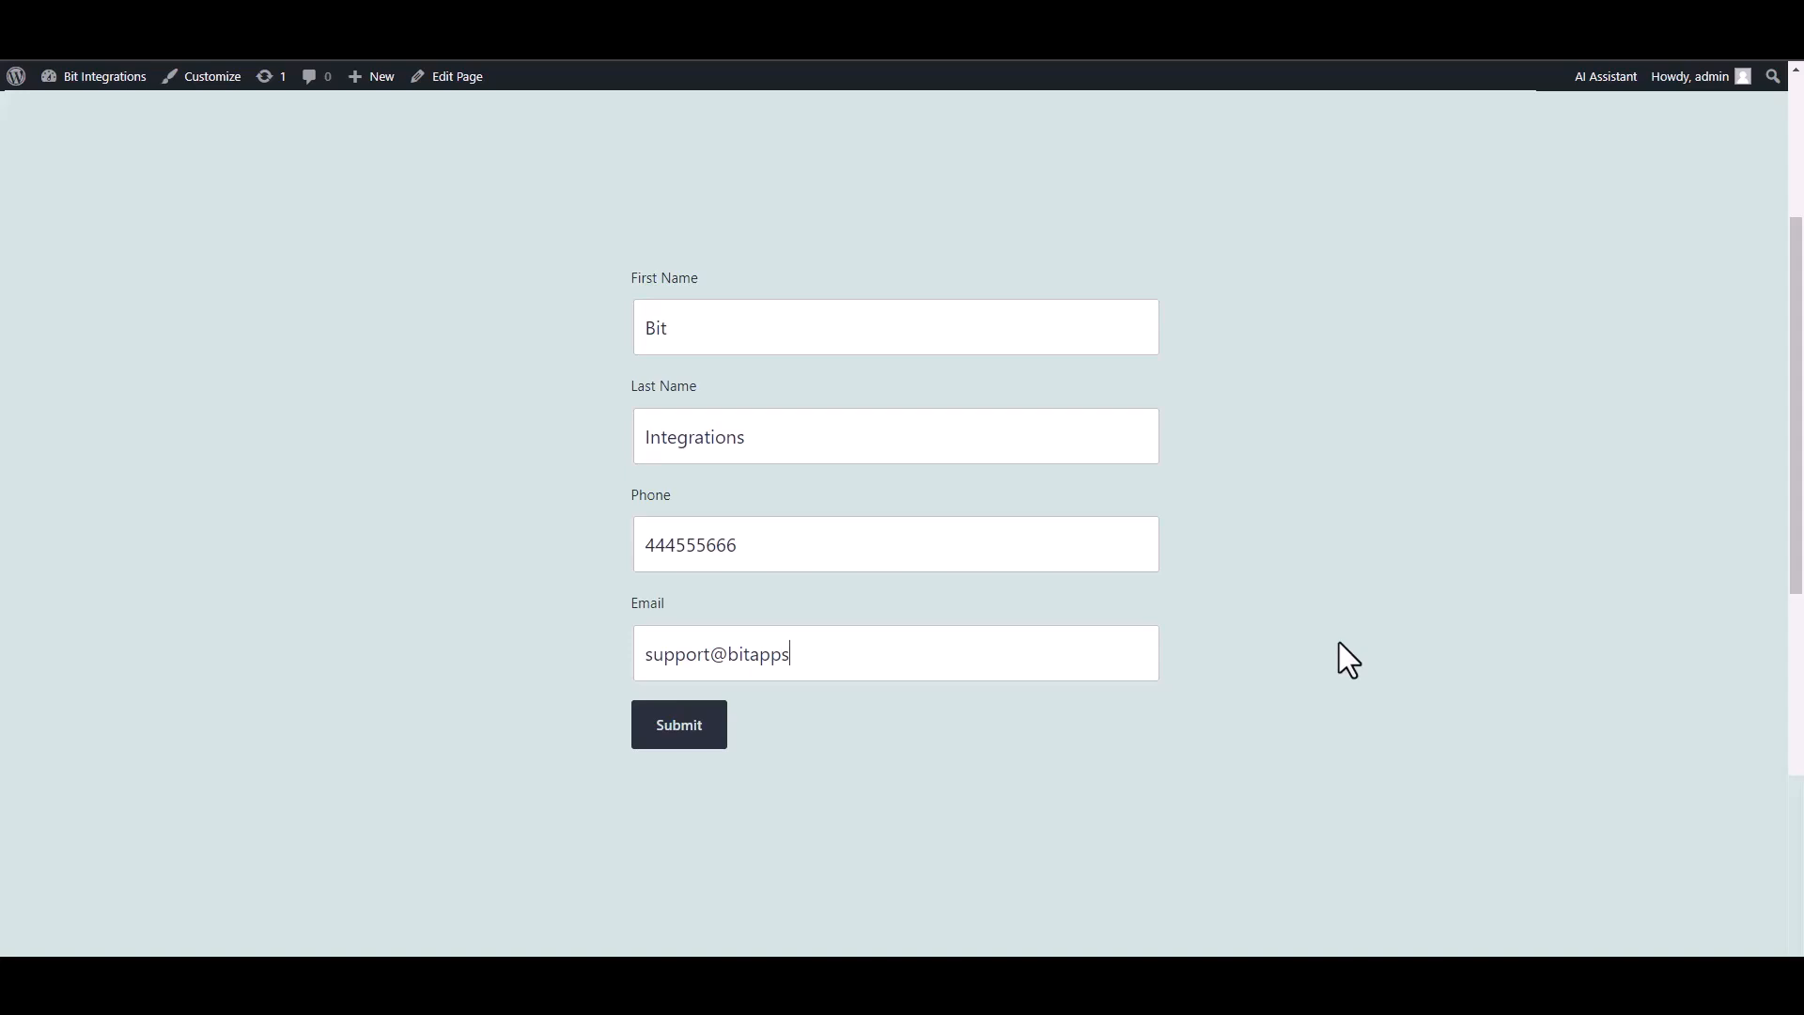
pyautogui.click(690, 738)
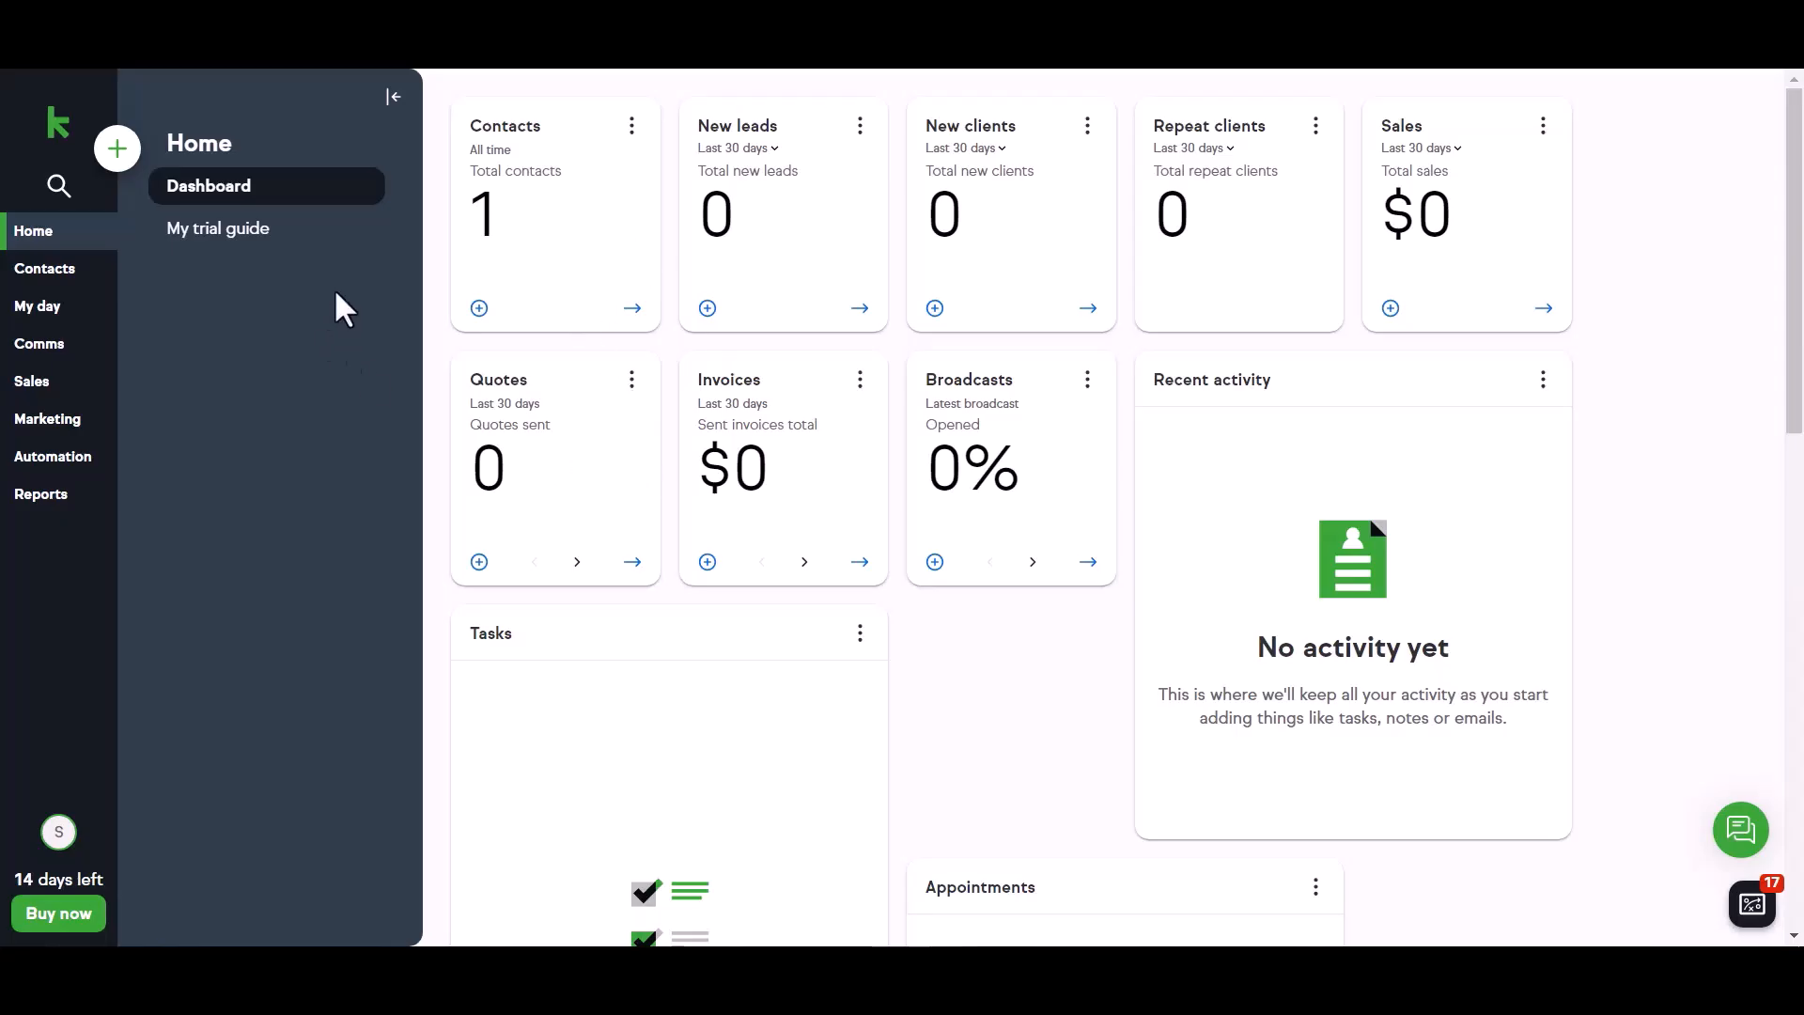
# - Open Keap Contacts and view the new Lead's record with its mapped name, phone and e-mail
pyautogui.click(80, 277)
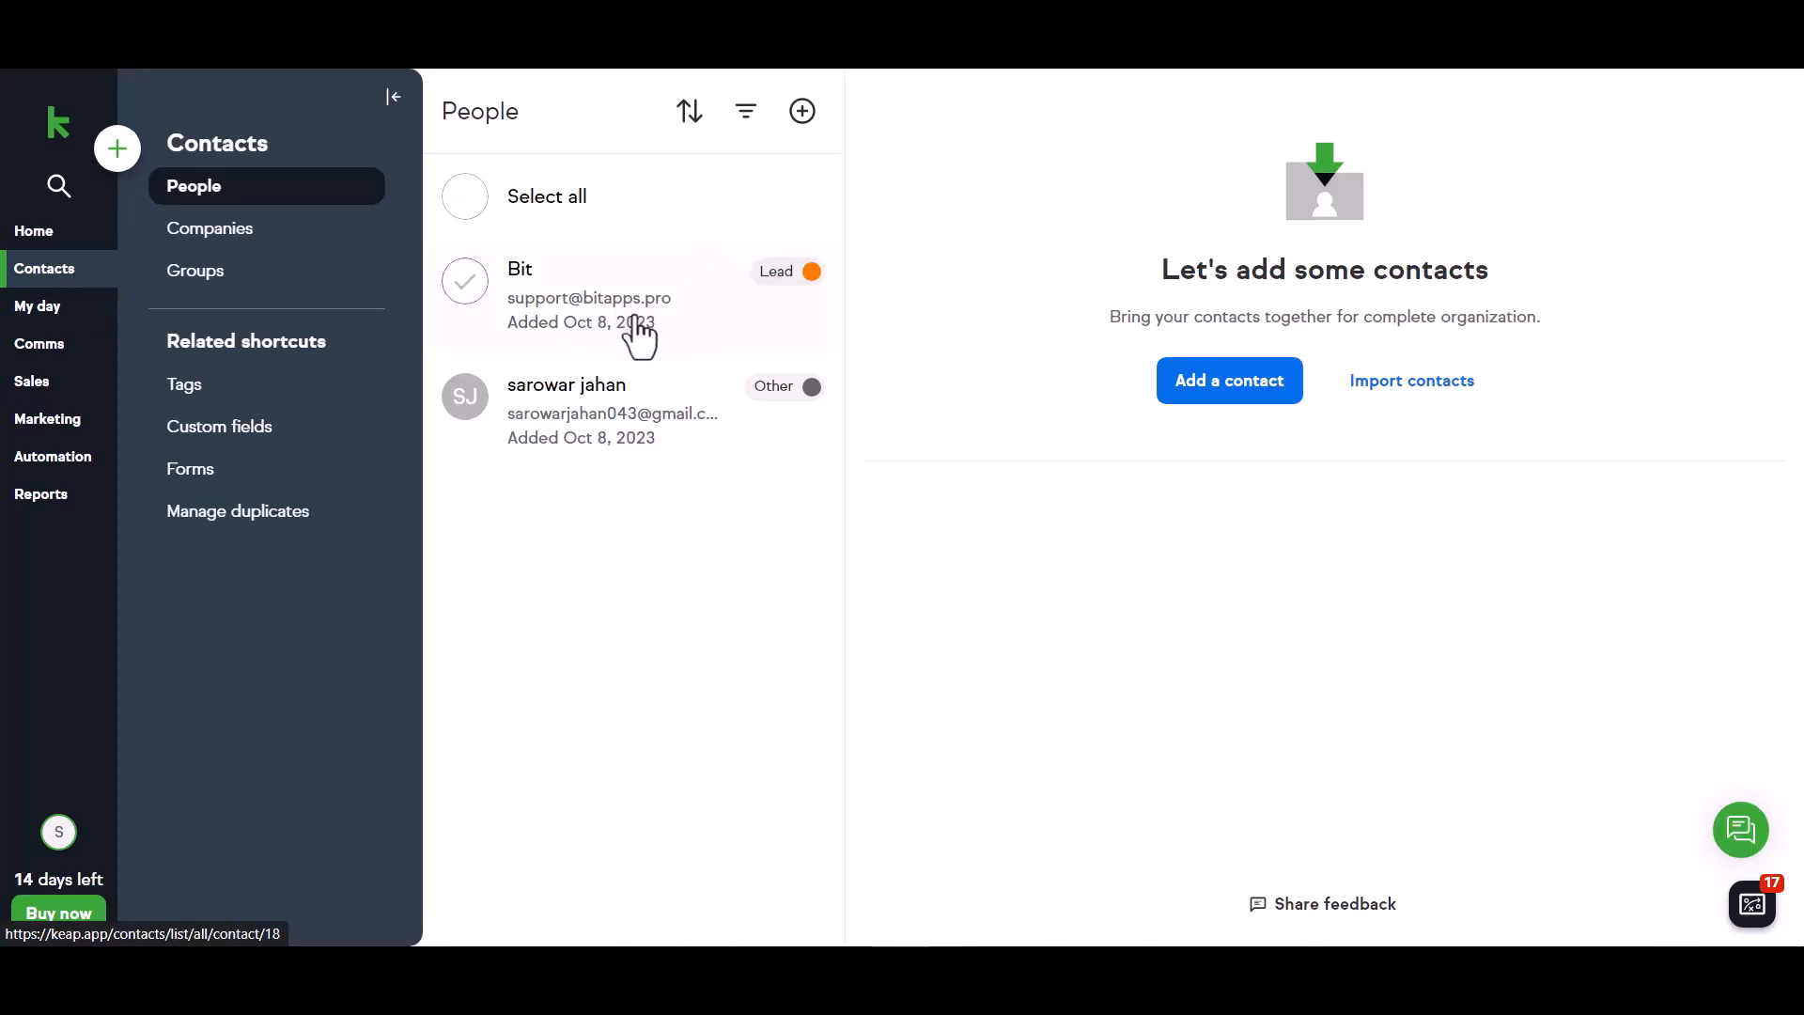
pyautogui.click(554, 306)
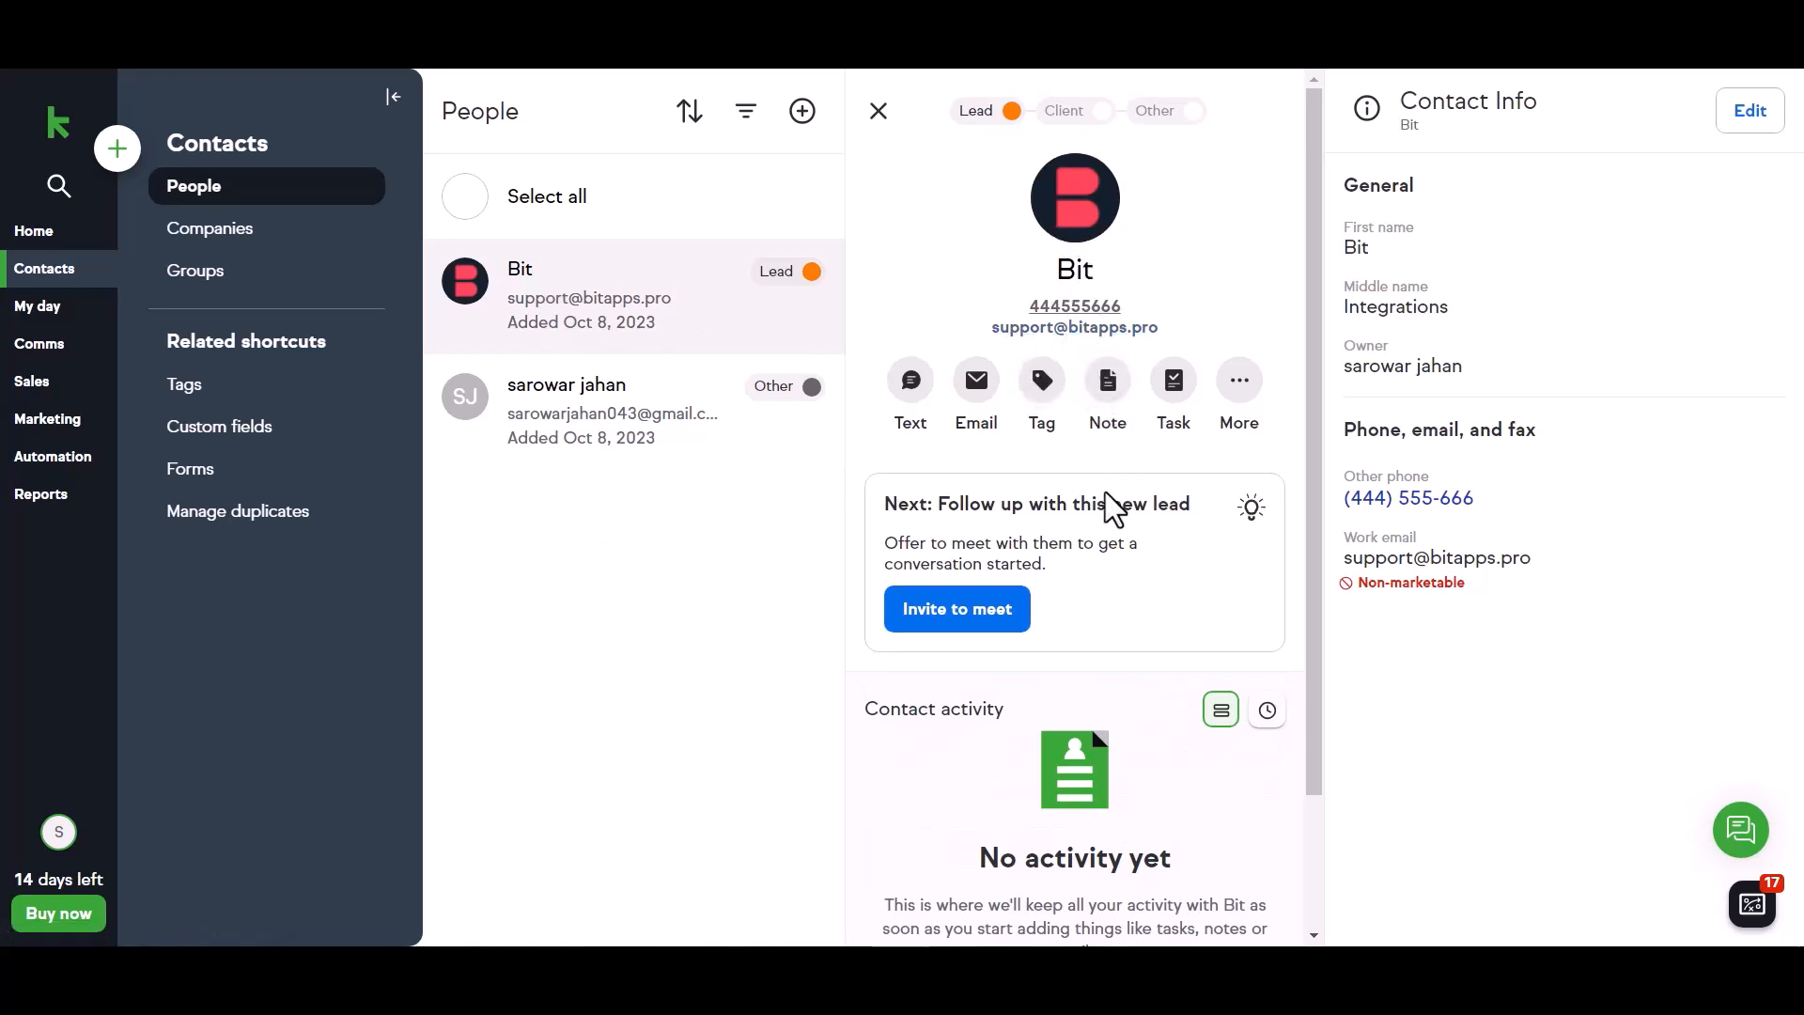
pyautogui.scroll(-3, 1113, 507)
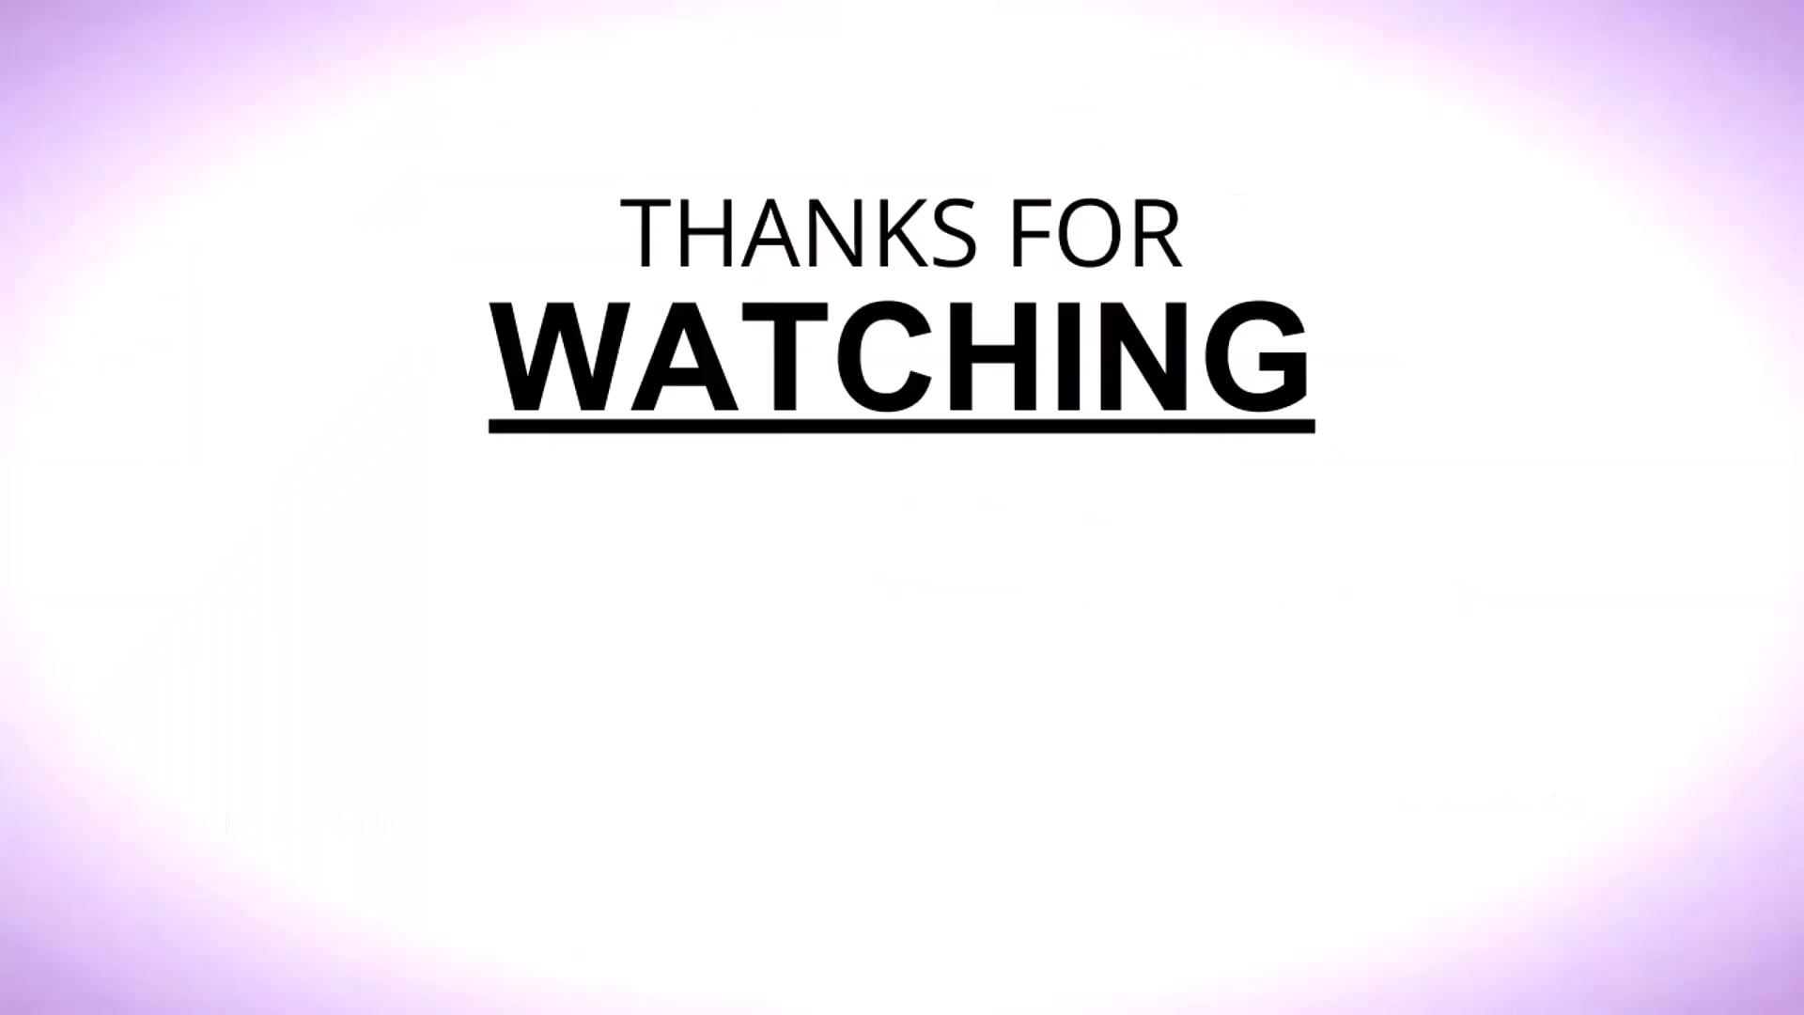